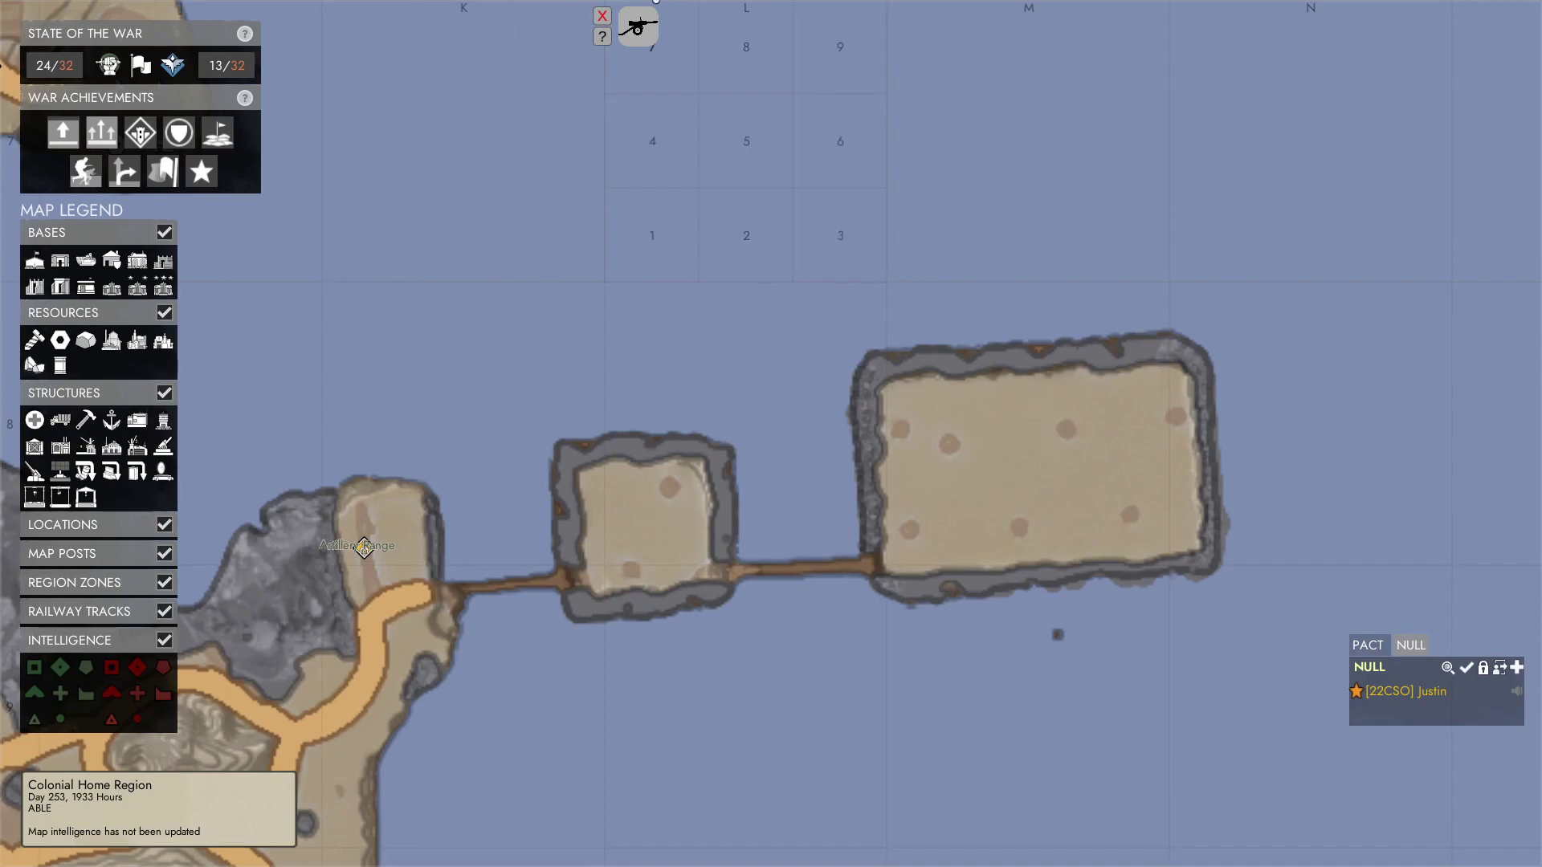
Step: Open the artillery overlay and fit its yellow calibration grid exactly over map square K8
{"action": "left_click", "coordinate": [637, 26]}
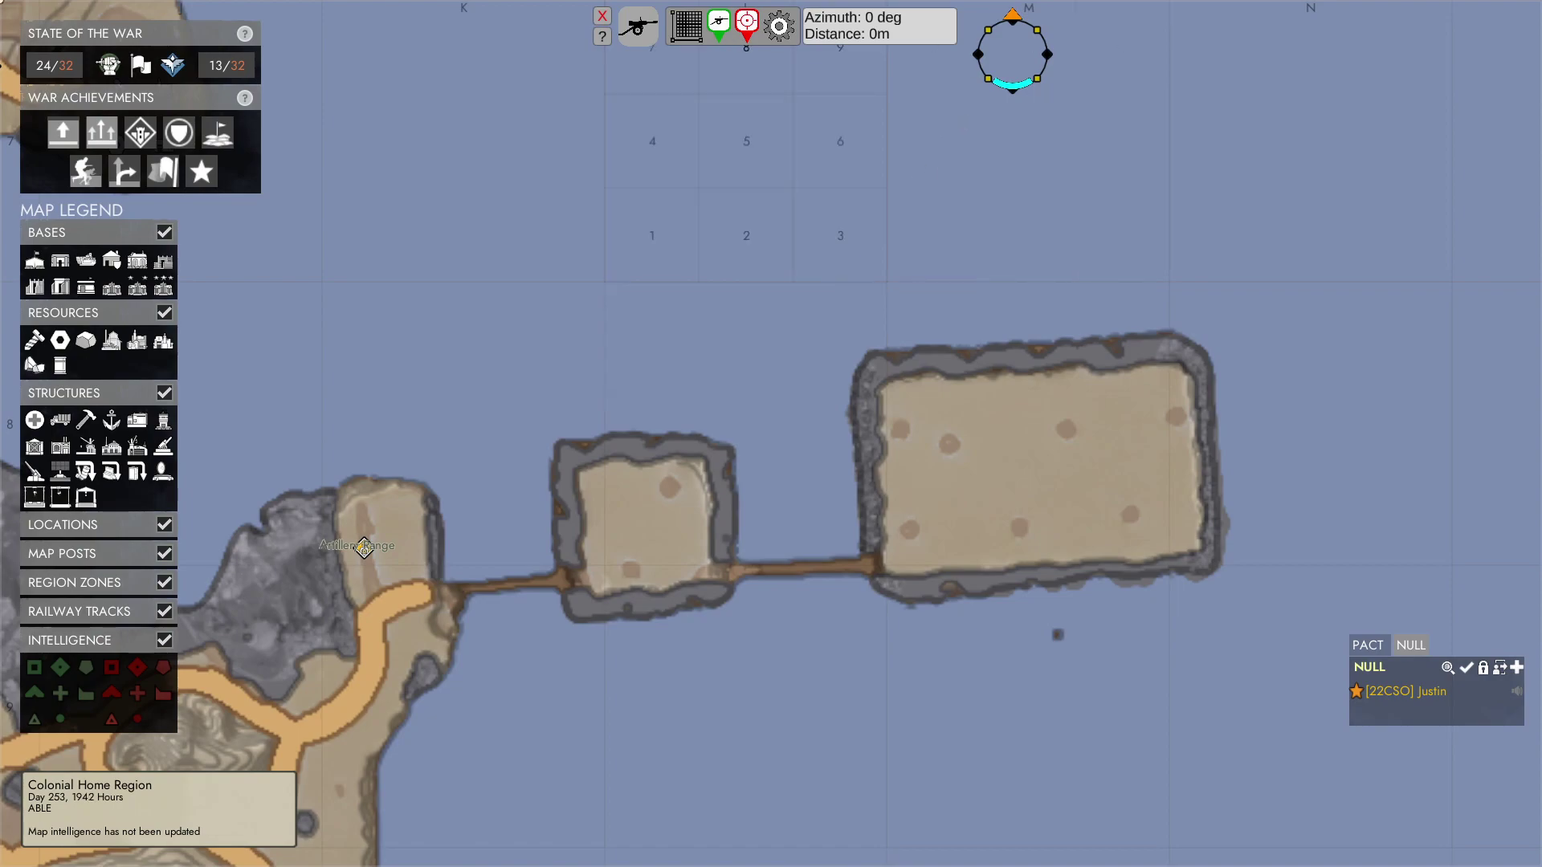
{"action": "left_click", "coordinate": [746, 24]}
{"action": "left_click", "coordinate": [747, 24]}
{"action": "left_click_drag", "start_coordinate": [679, 352], "coordinate": [720, 380]}
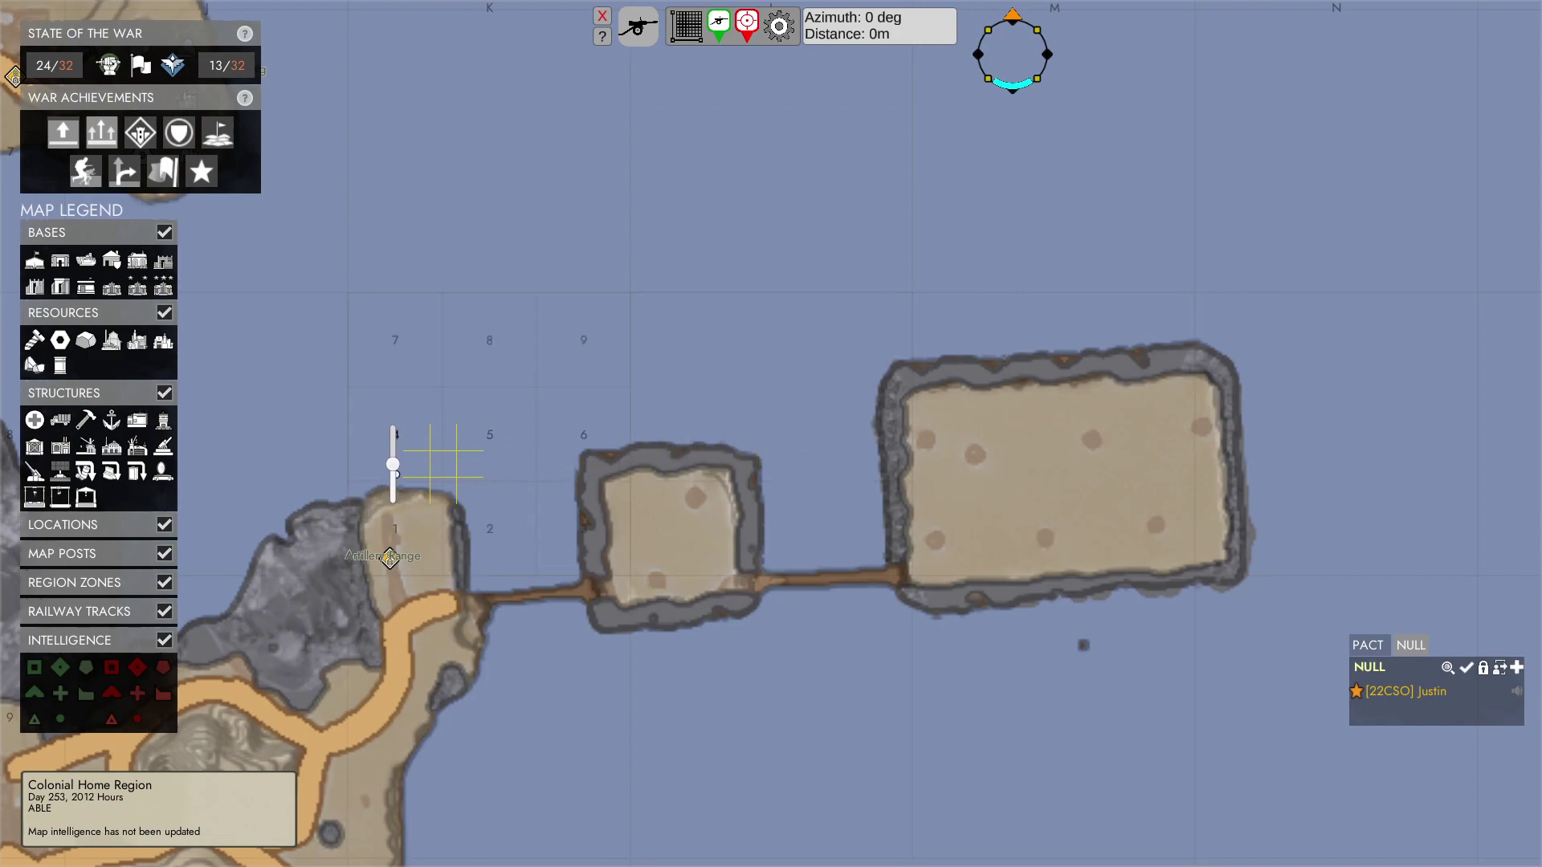
{"action": "left_click_drag", "start_coordinate": [393, 464], "coordinate": [339, 421]}
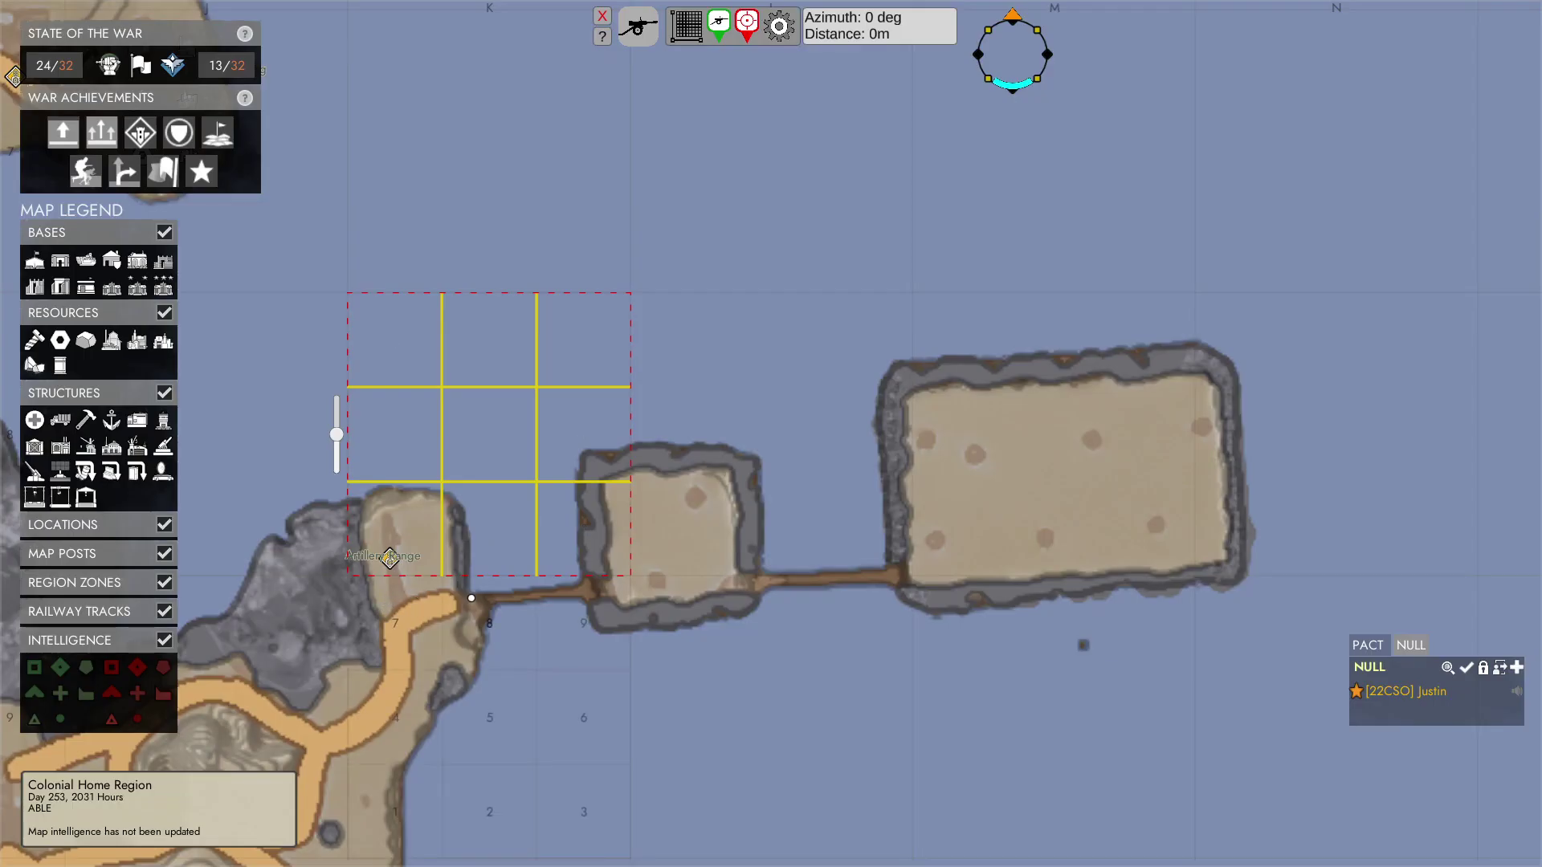
Step: Place the gun marker on the artillery range road and the target marker on the large island's second crater along the north side
{"action": "mouse_move", "coordinate": [718, 24]}
{"action": "left_mouse_down"}
{"action": "mouse_move", "coordinate": [771, 432]}
{"action": "mouse_move", "coordinate": [480, 546]}
{"action": "mouse_move", "coordinate": [446, 576]}
{"action": "left_mouse_up"}
{"action": "left_click", "coordinate": [747, 24]}
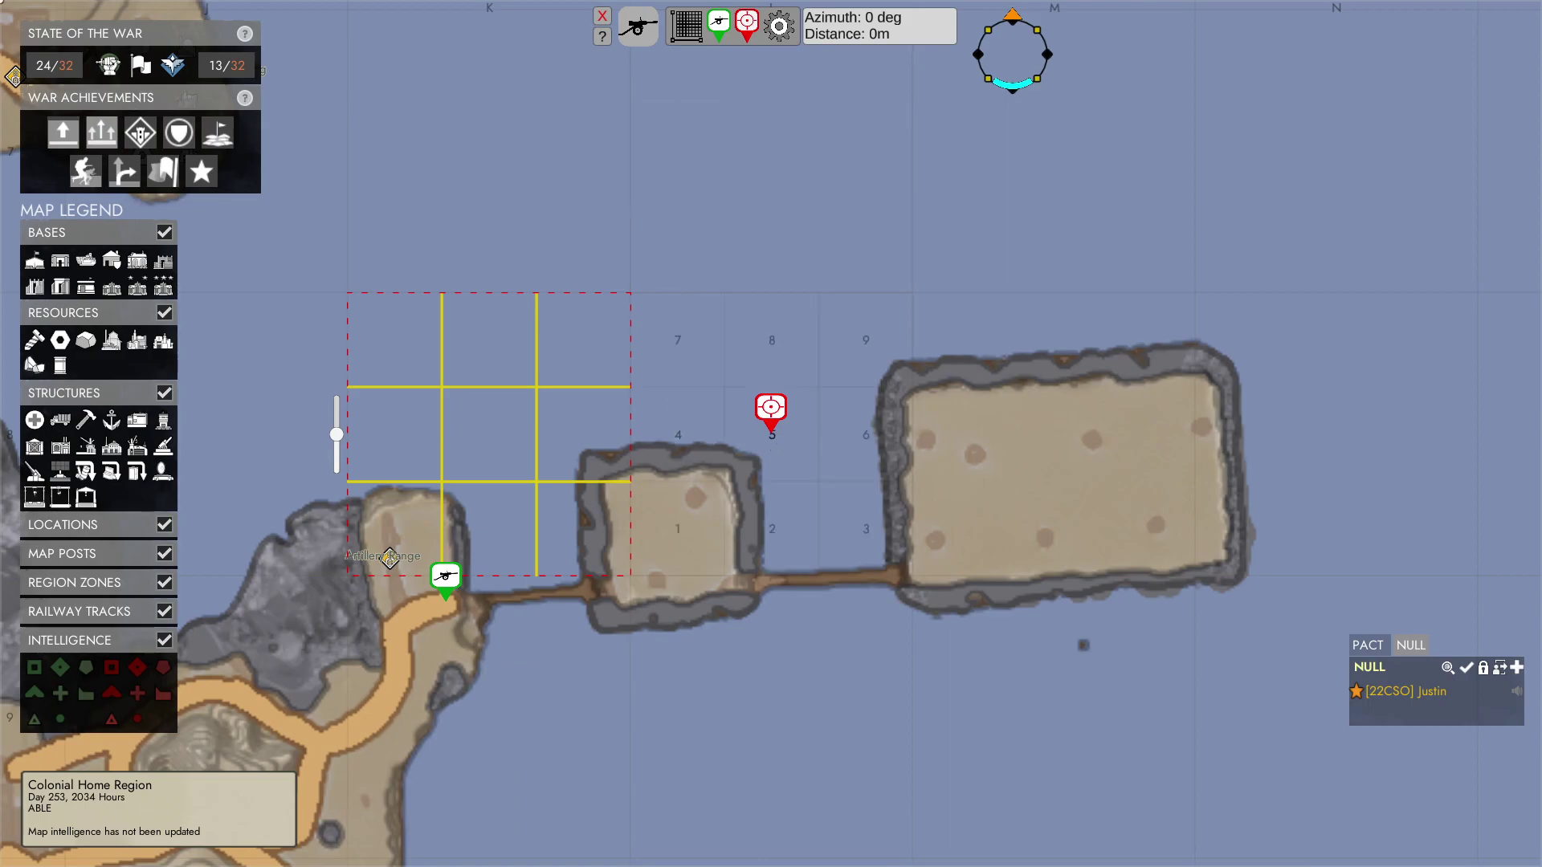
{"action": "mouse_move", "coordinate": [771, 408]}
{"action": "left_mouse_down"}
{"action": "mouse_move", "coordinate": [699, 533]}
{"action": "mouse_move", "coordinate": [722, 551]}
{"action": "mouse_move", "coordinate": [592, 565]}
{"action": "left_mouse_up"}
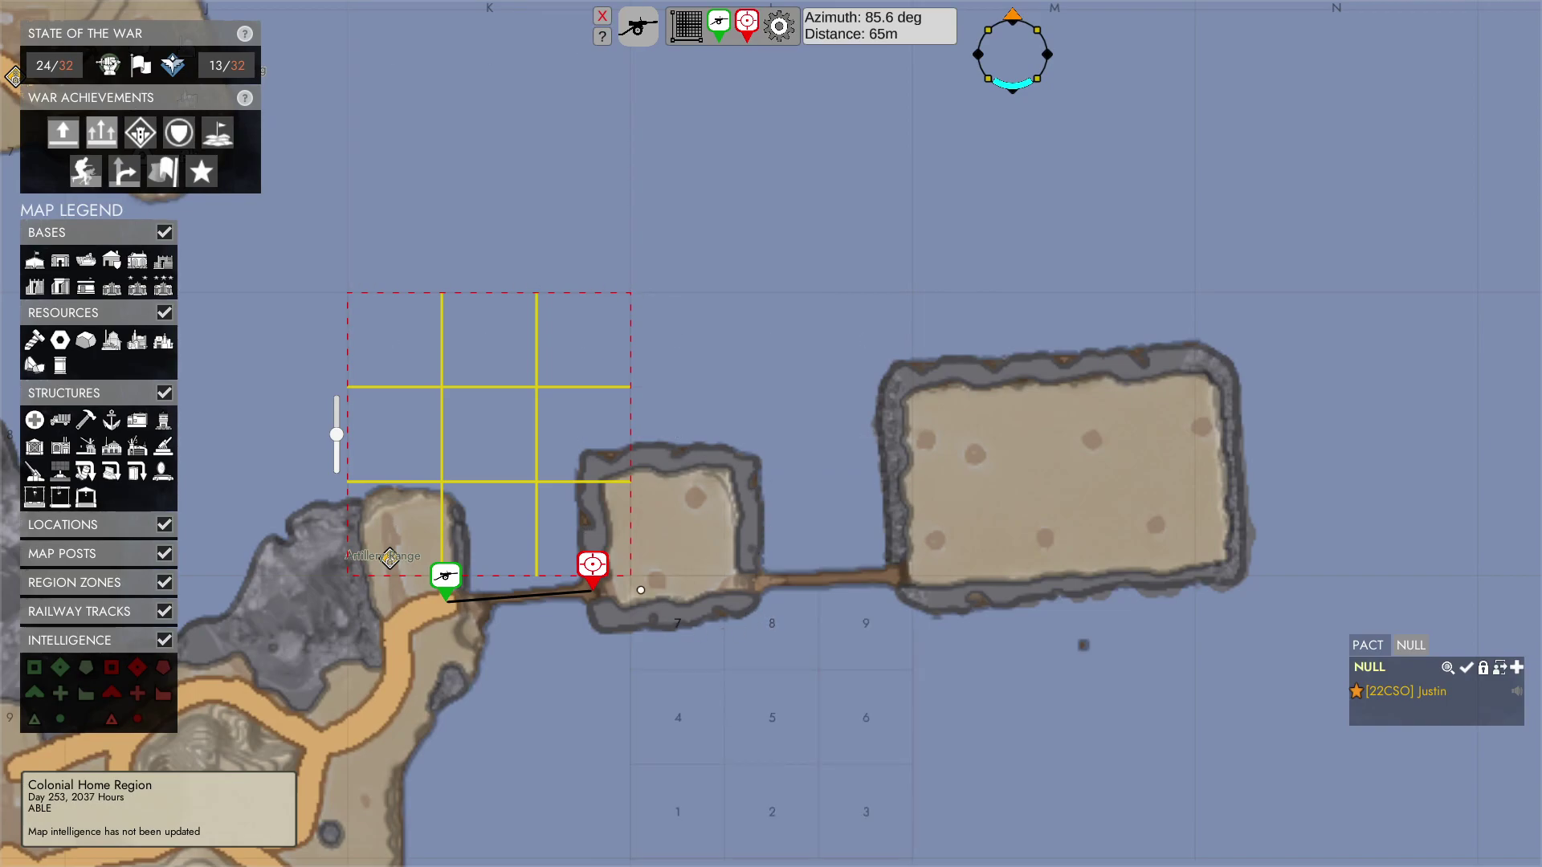
{"action": "left_click_drag", "start_coordinate": [592, 572], "coordinate": [969, 434]}
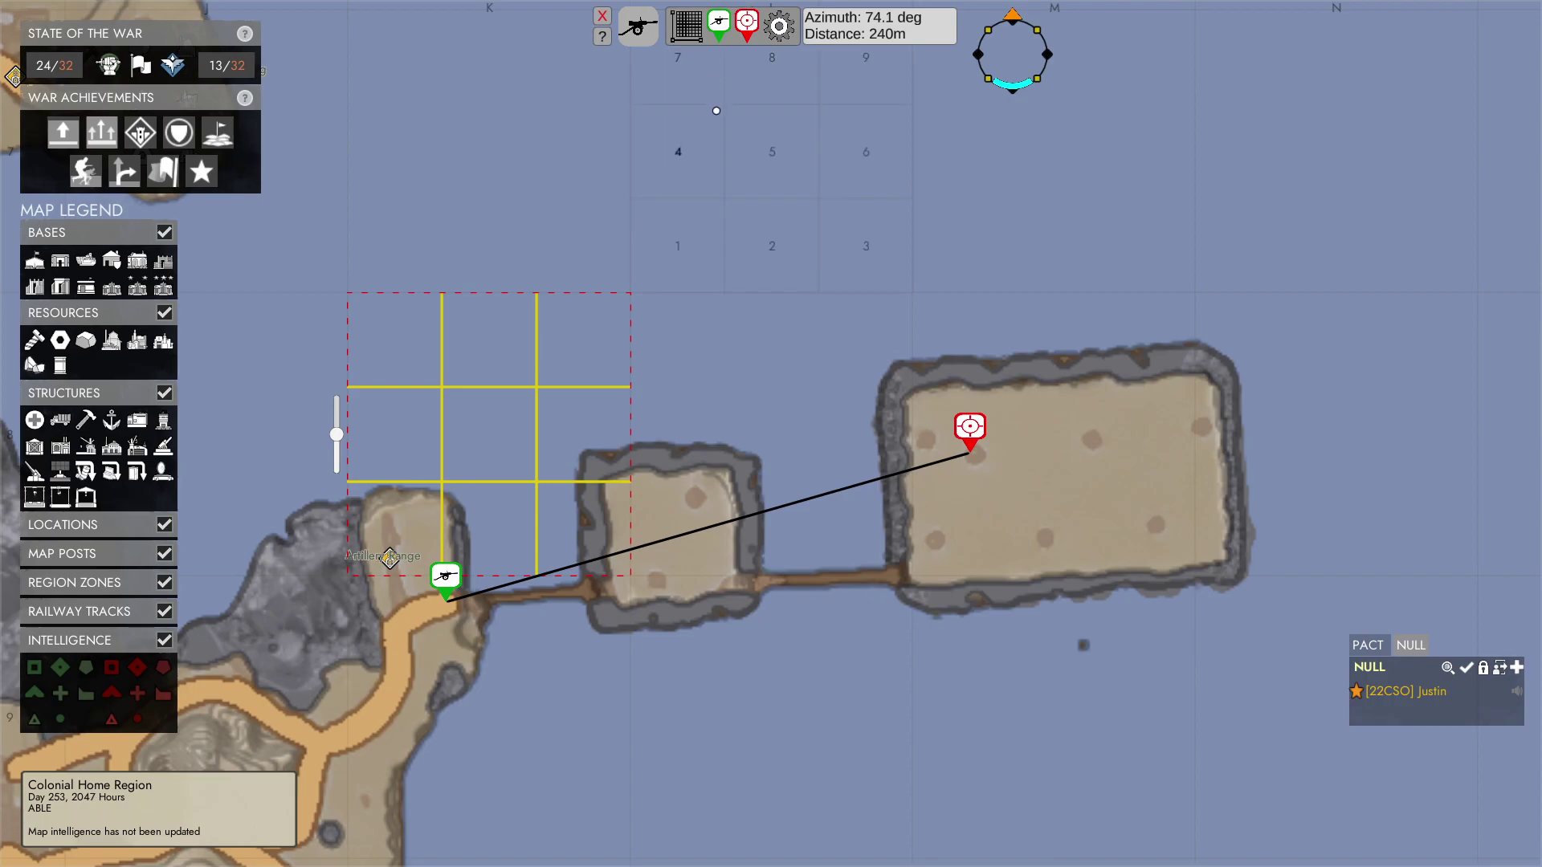
Step: Reset both markers, placing the gun on the artillery range road and the target at the middle island's eastern edge
{"action": "left_click", "coordinate": [720, 25]}
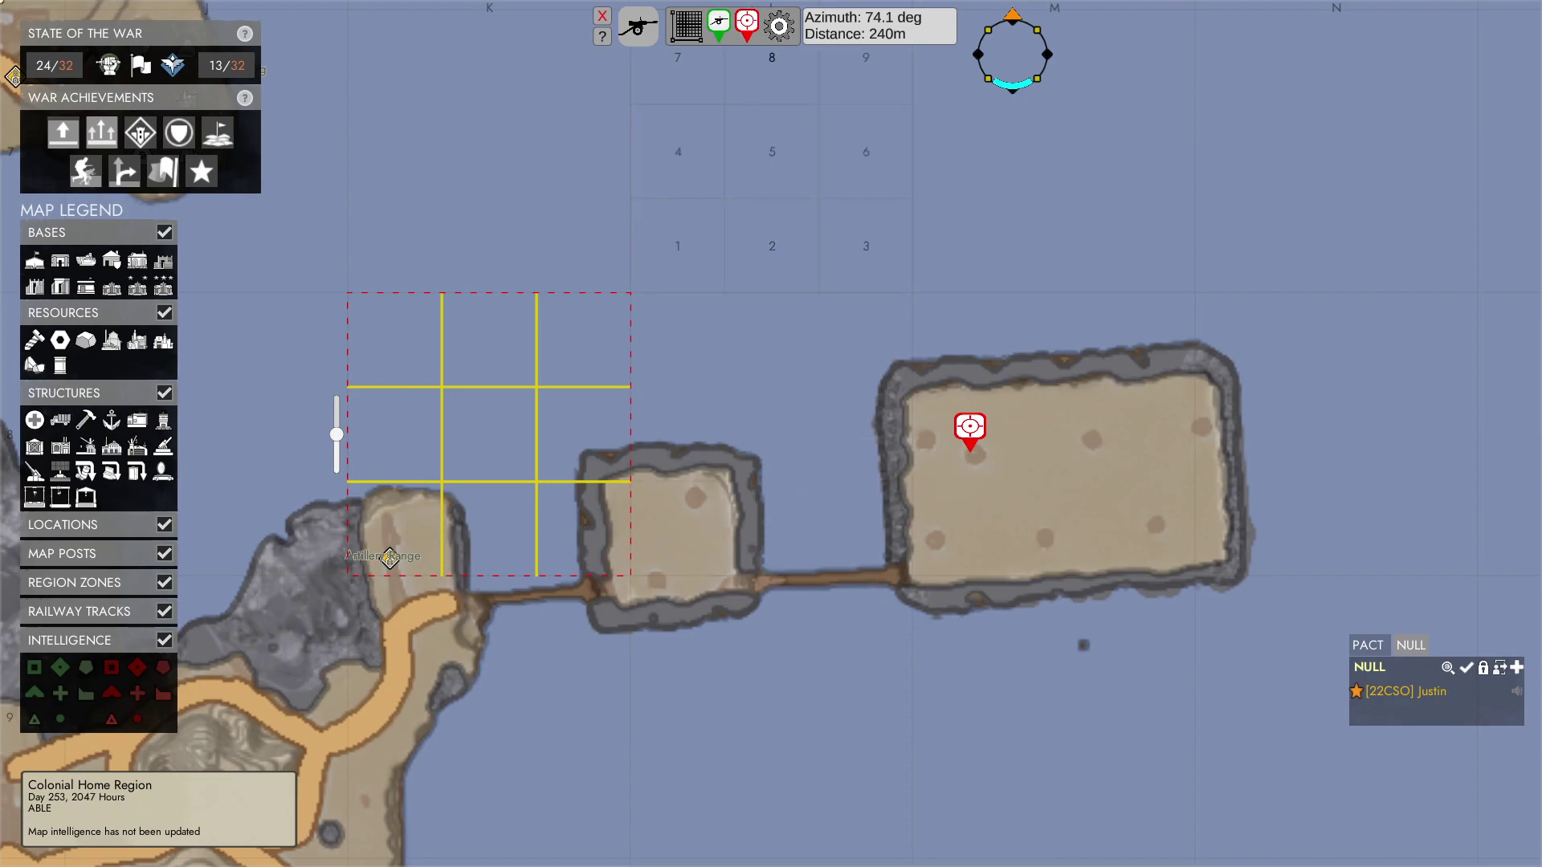
{"action": "left_click", "coordinate": [747, 23]}
{"action": "left_click", "coordinate": [719, 23]}
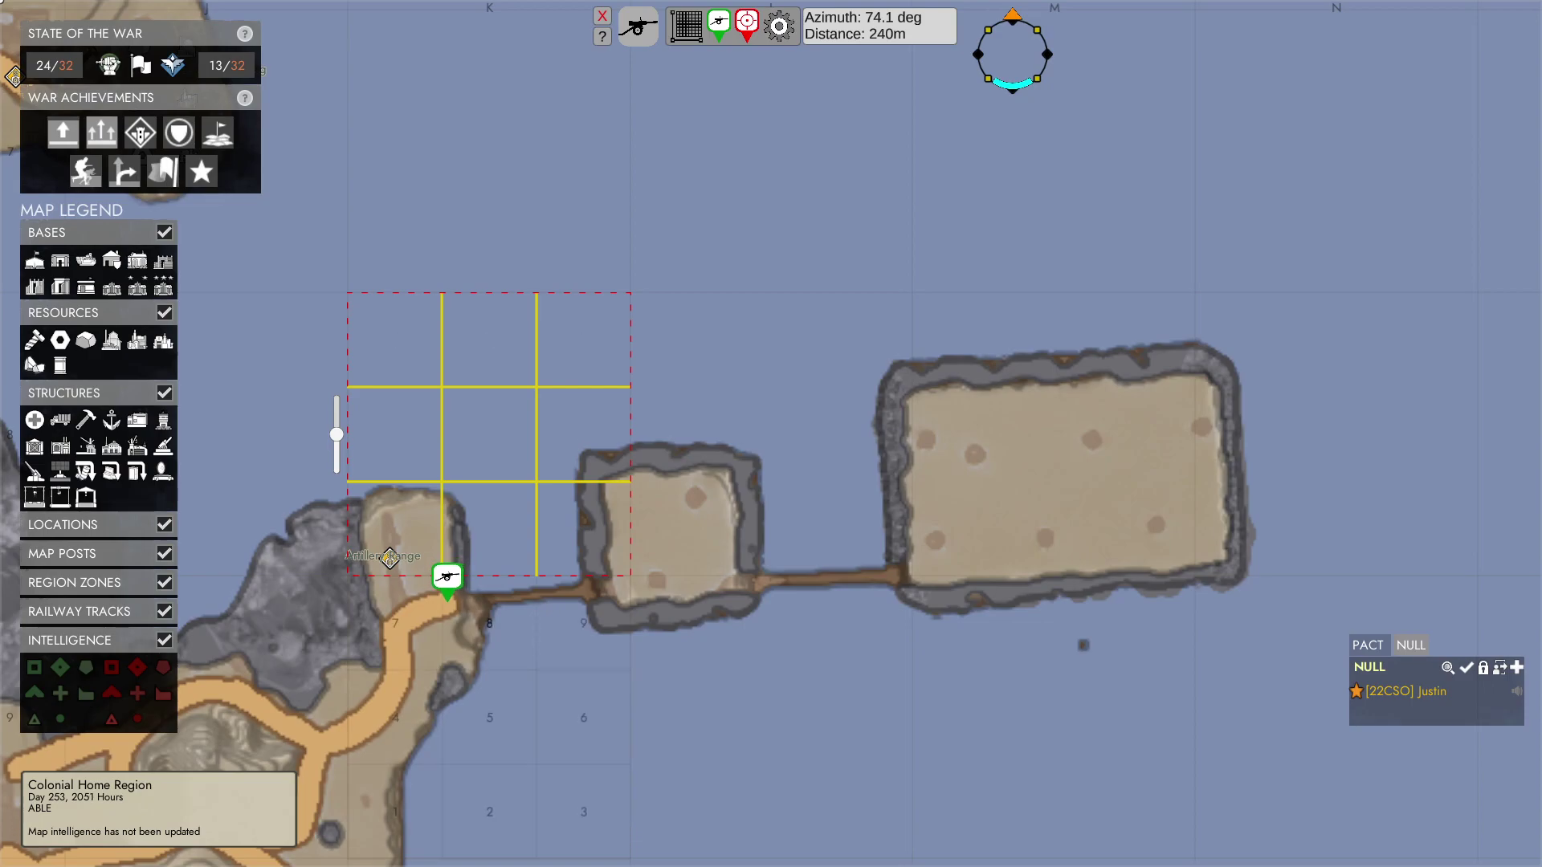
{"action": "left_click", "coordinate": [445, 572]}
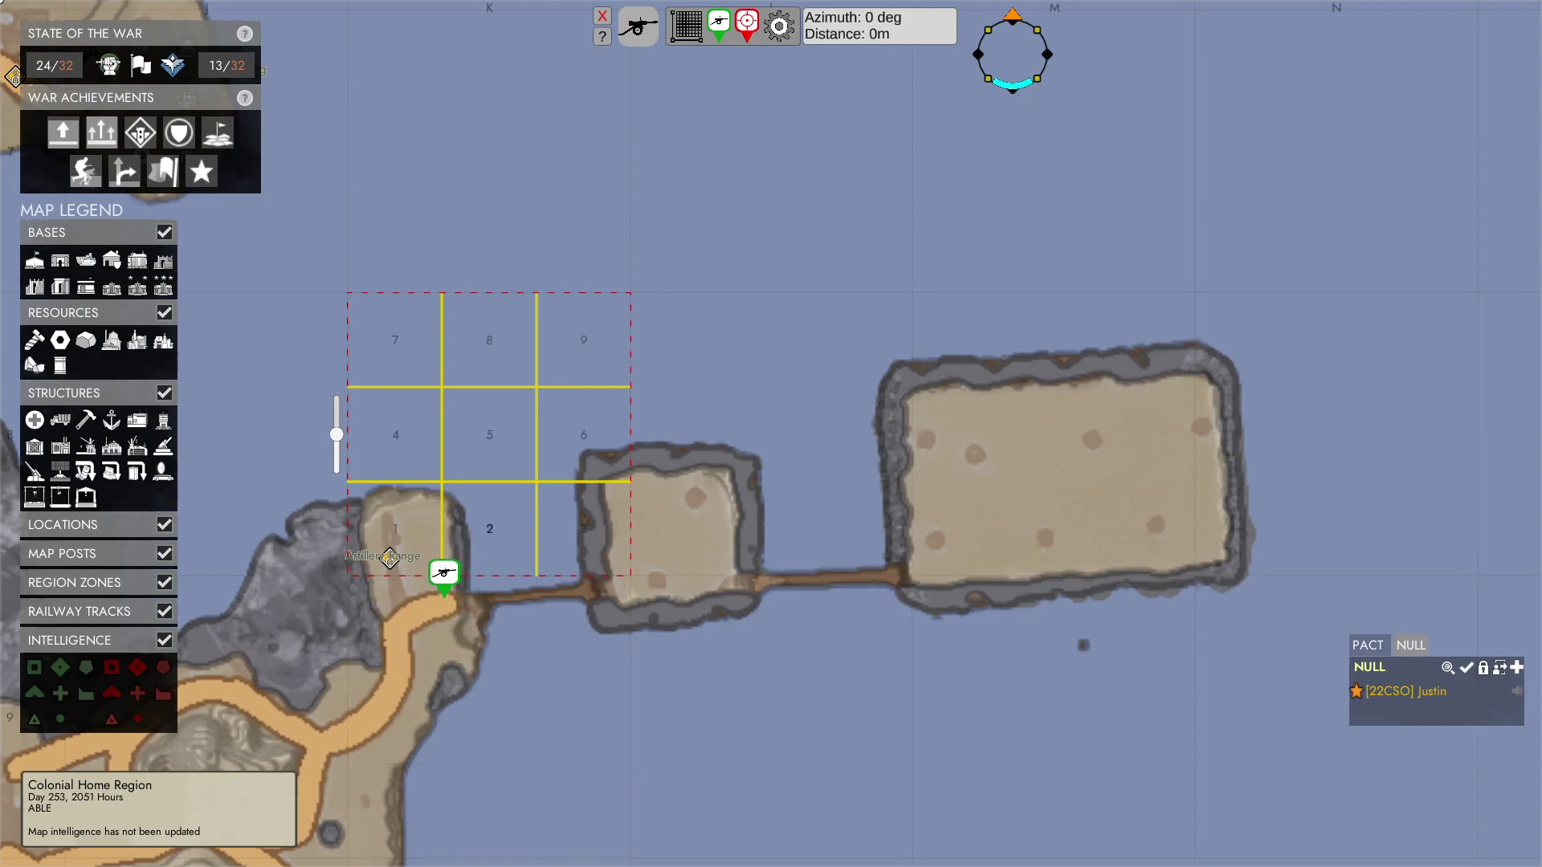
{"action": "left_click", "coordinate": [746, 24]}
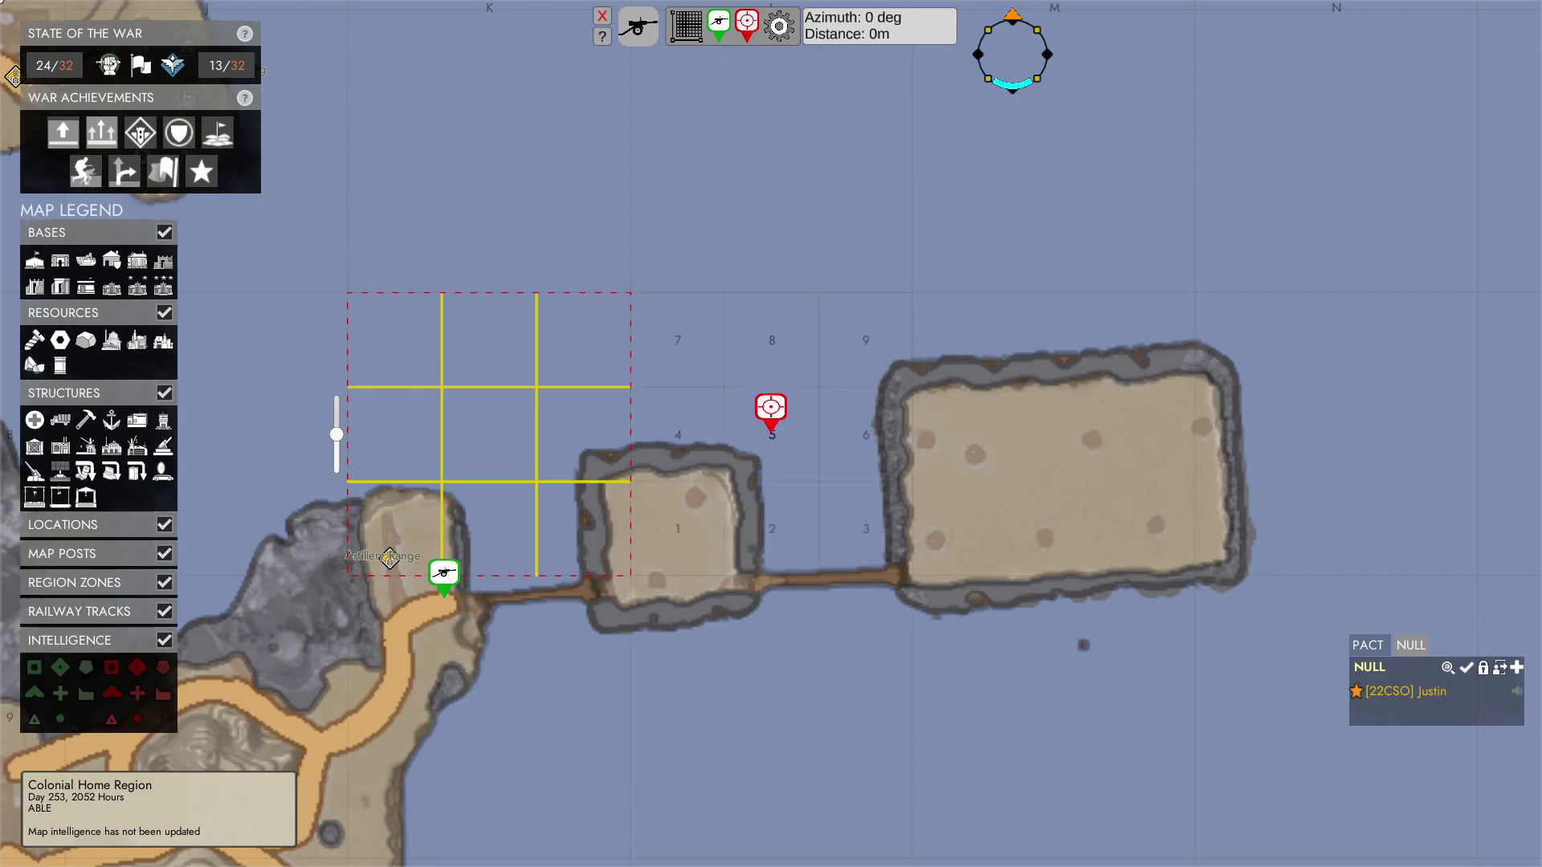
{"action": "left_click", "coordinate": [732, 575]}
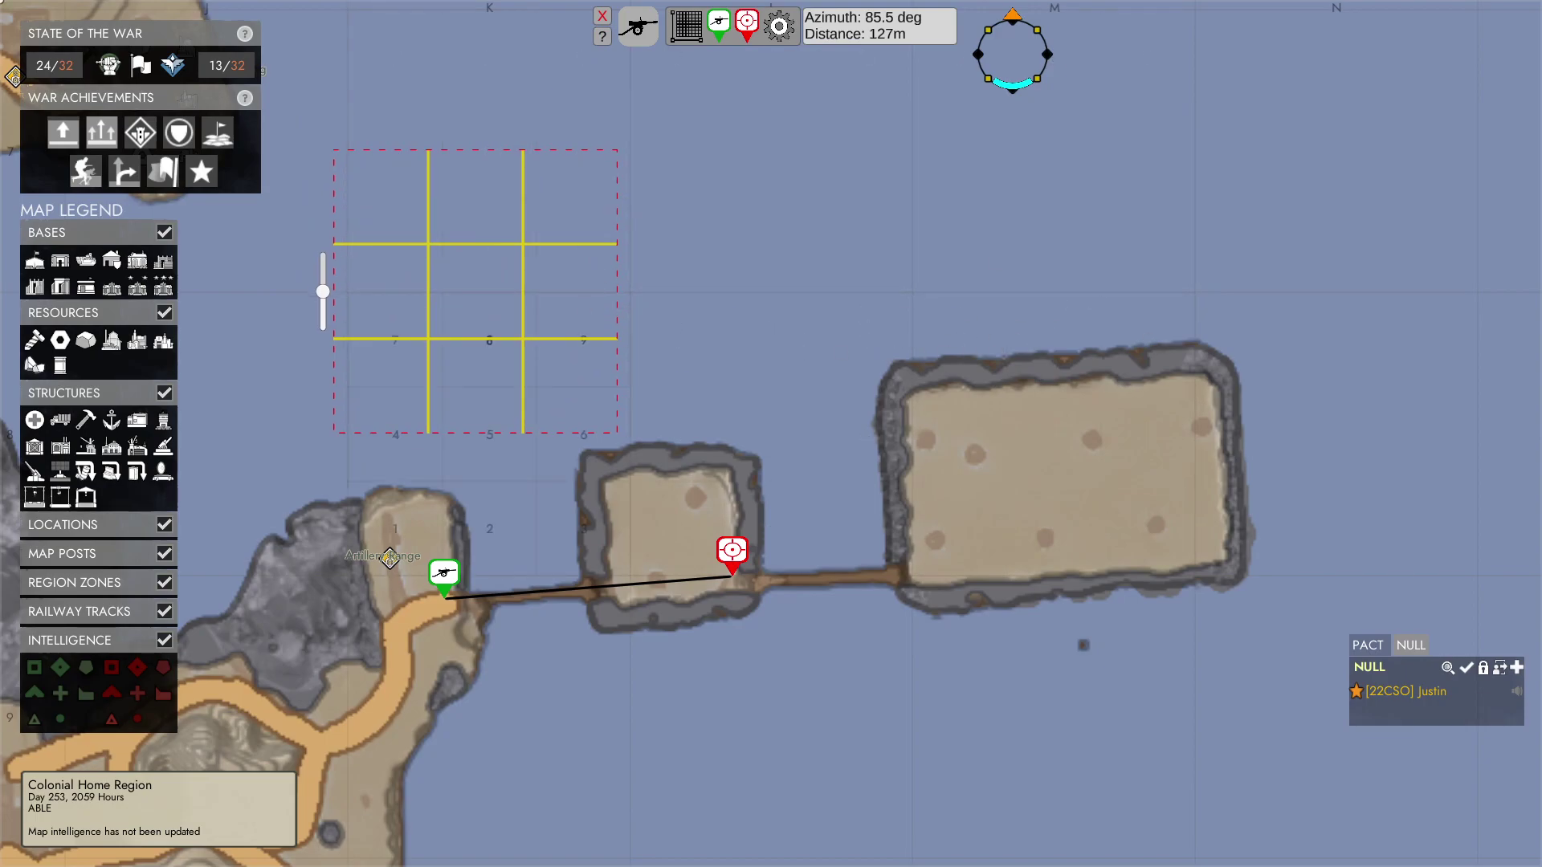
Step: Move the target marker just beyond the large island's northeast corner and shift the calibration grid west, clear of the islands
{"action": "mouse_move", "coordinate": [732, 551]}
{"action": "left_mouse_down"}
{"action": "mouse_move", "coordinate": [704, 230]}
{"action": "mouse_move", "coordinate": [1101, 447]}
{"action": "mouse_move", "coordinate": [884, 362]}
{"action": "mouse_move", "coordinate": [798, 275]}
{"action": "mouse_move", "coordinate": [816, 304]}
{"action": "mouse_move", "coordinate": [1022, 394]}
{"action": "mouse_move", "coordinate": [1258, 305]}
{"action": "left_mouse_up"}
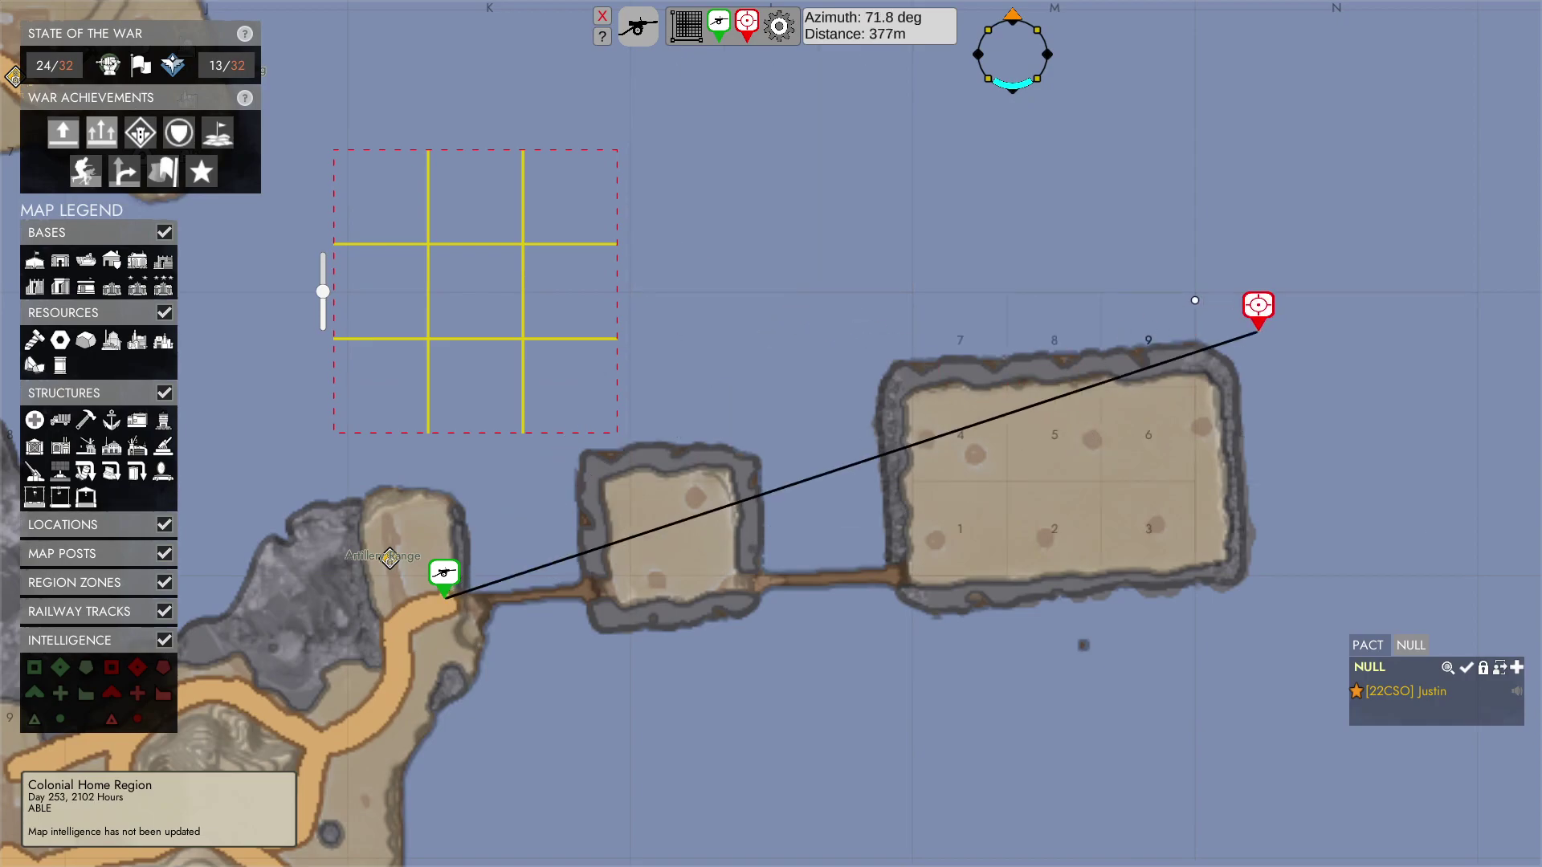
{"action": "mouse_move", "coordinate": [1237, 173]}
{"action": "left_mouse_down"}
{"action": "mouse_move", "coordinate": [205, 571]}
{"action": "mouse_move", "coordinate": [782, 372]}
{"action": "mouse_move", "coordinate": [1344, 151]}
{"action": "left_mouse_up"}
{"action": "left_click_drag", "start_coordinate": [807, 347], "coordinate": [690, 378]}
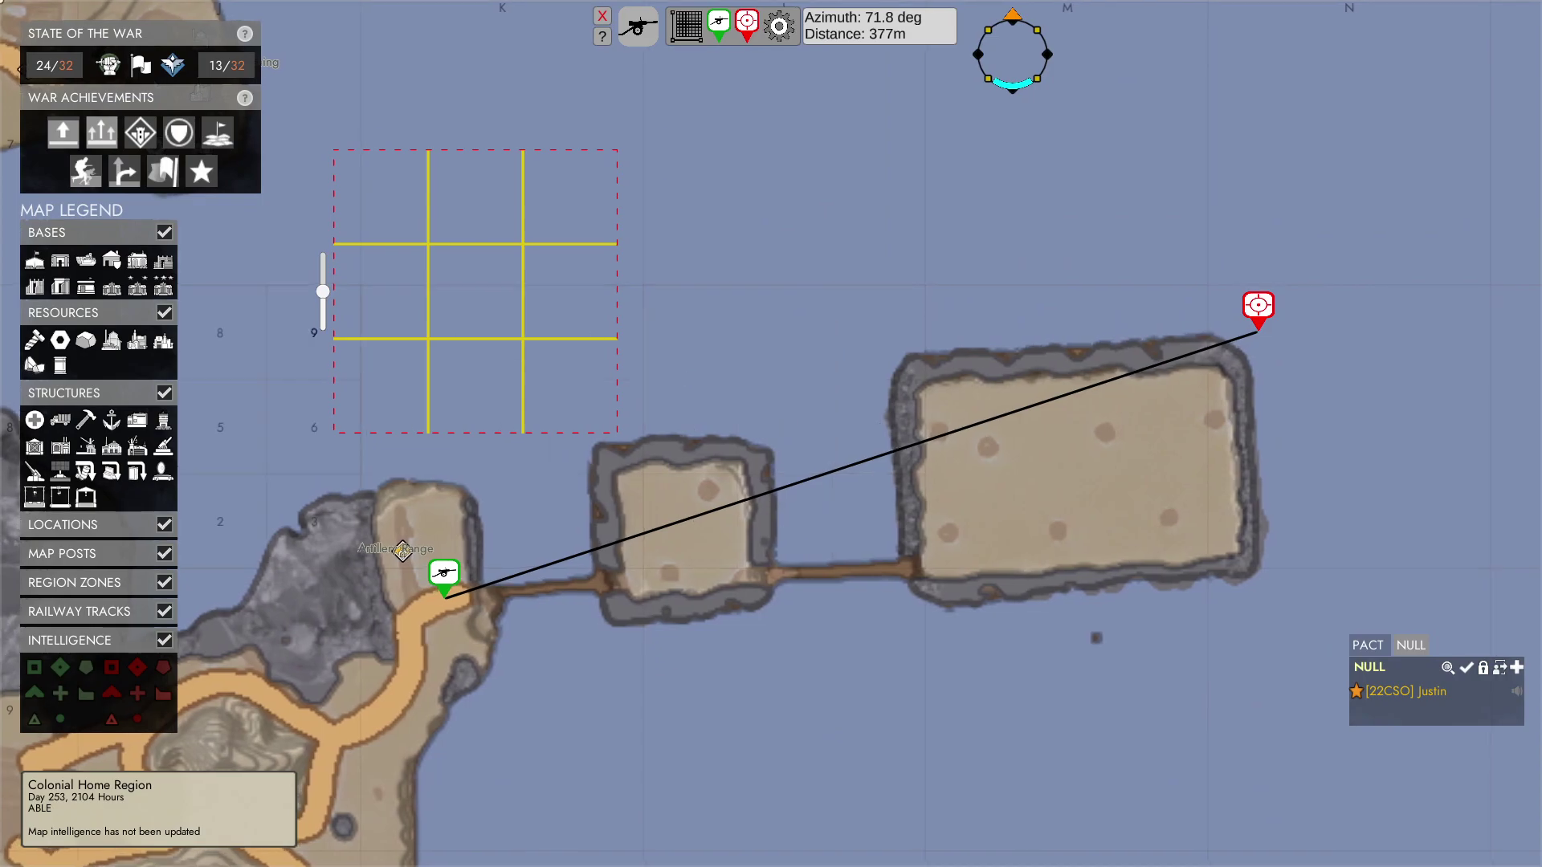
{"action": "left_click_drag", "start_coordinate": [522, 281], "coordinate": [220, 365]}
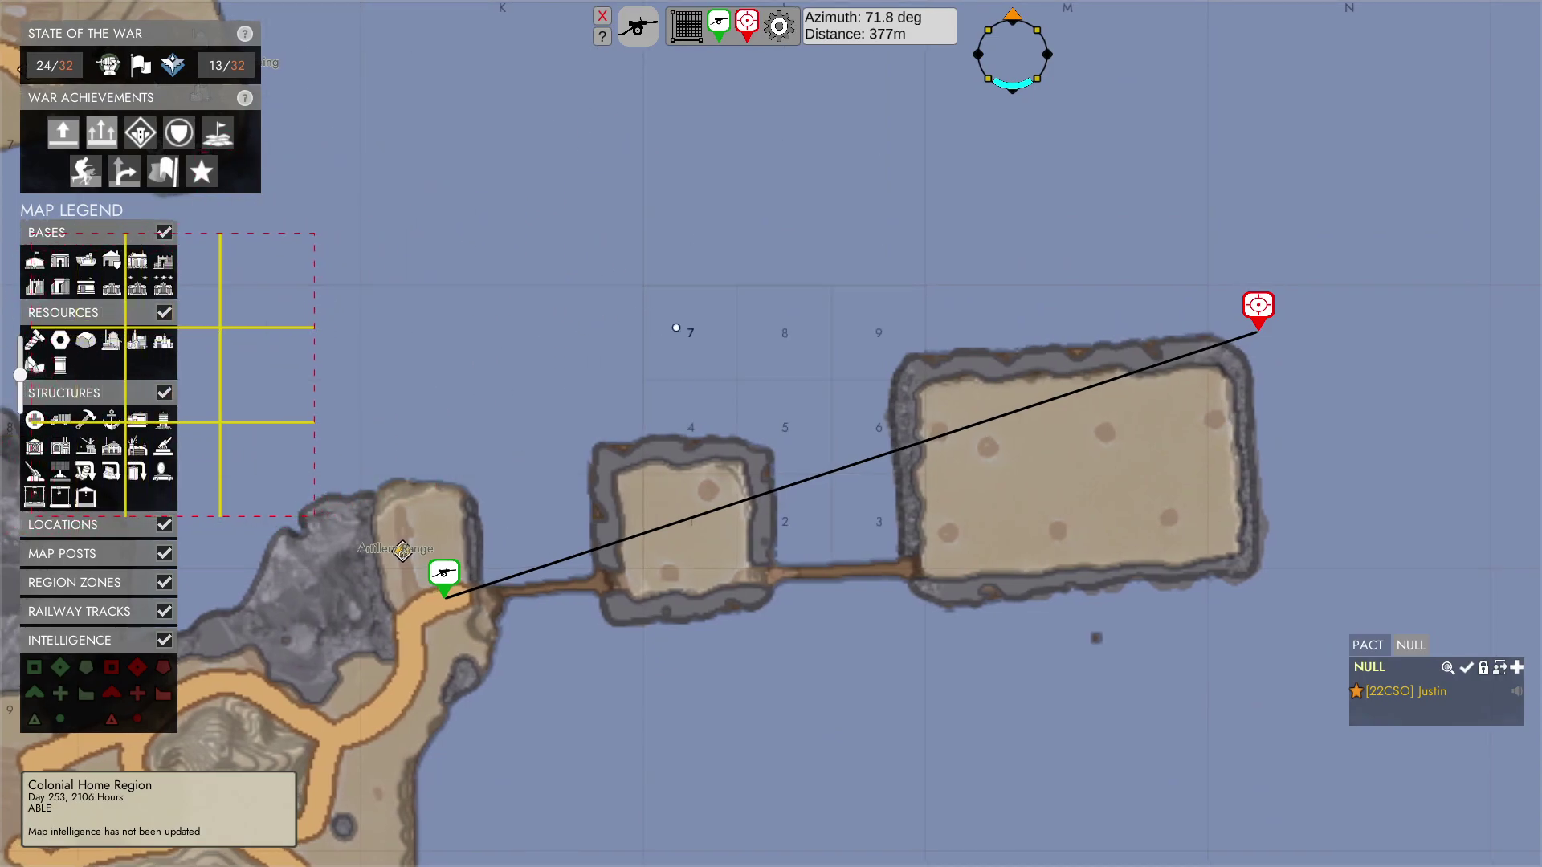
Step: Realign the map so the gun marker sits on the artillery range, and place the target on the large island's second northern crater
{"action": "left_click_drag", "start_coordinate": [678, 326], "coordinate": [802, 318]}
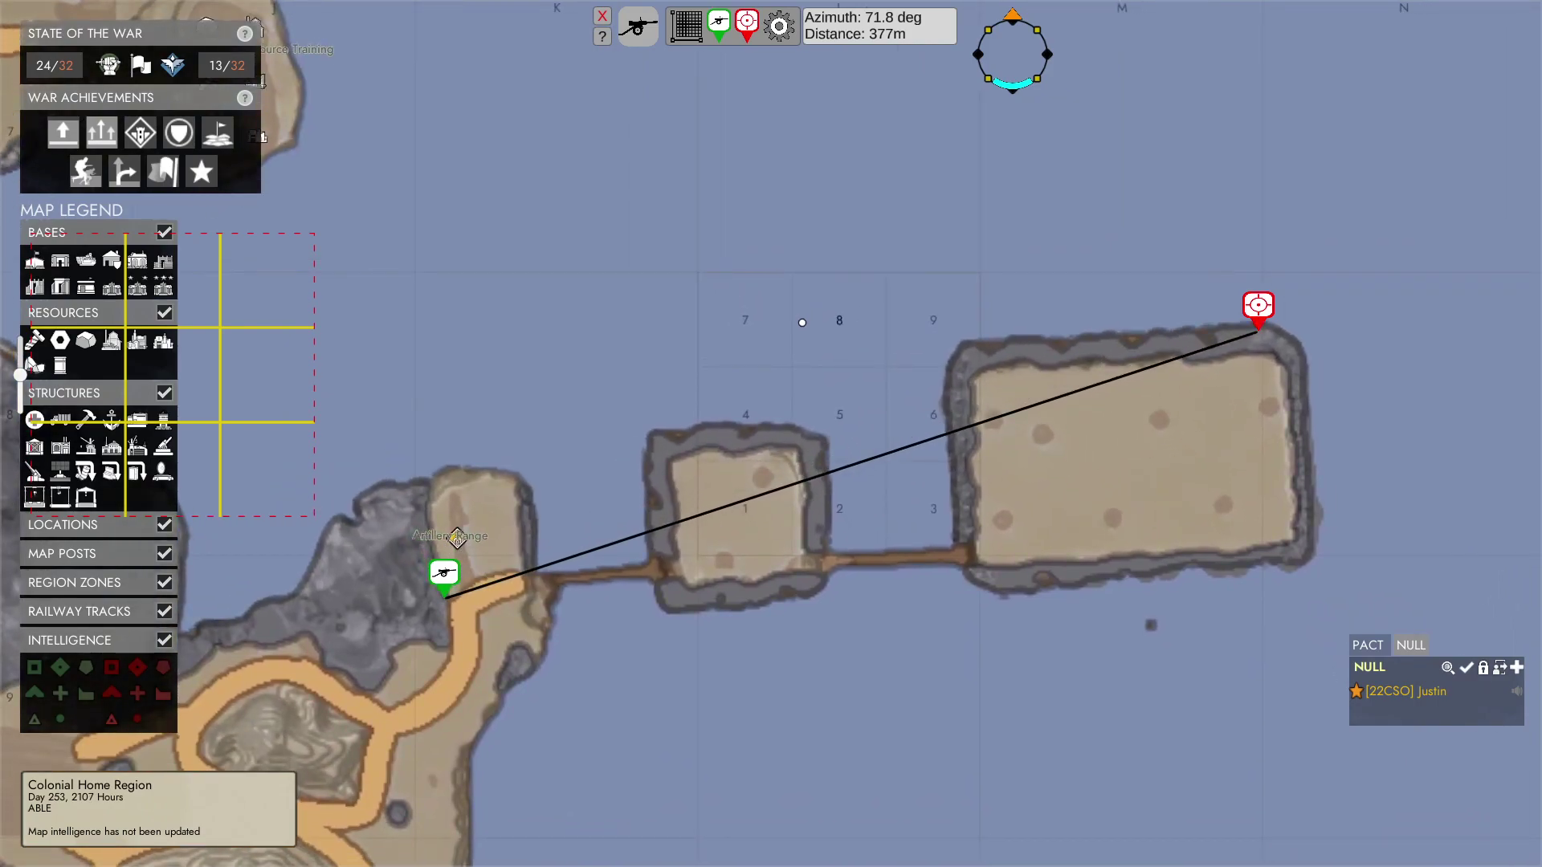
{"action": "left_click_drag", "start_coordinate": [724, 379], "coordinate": [726, 292]}
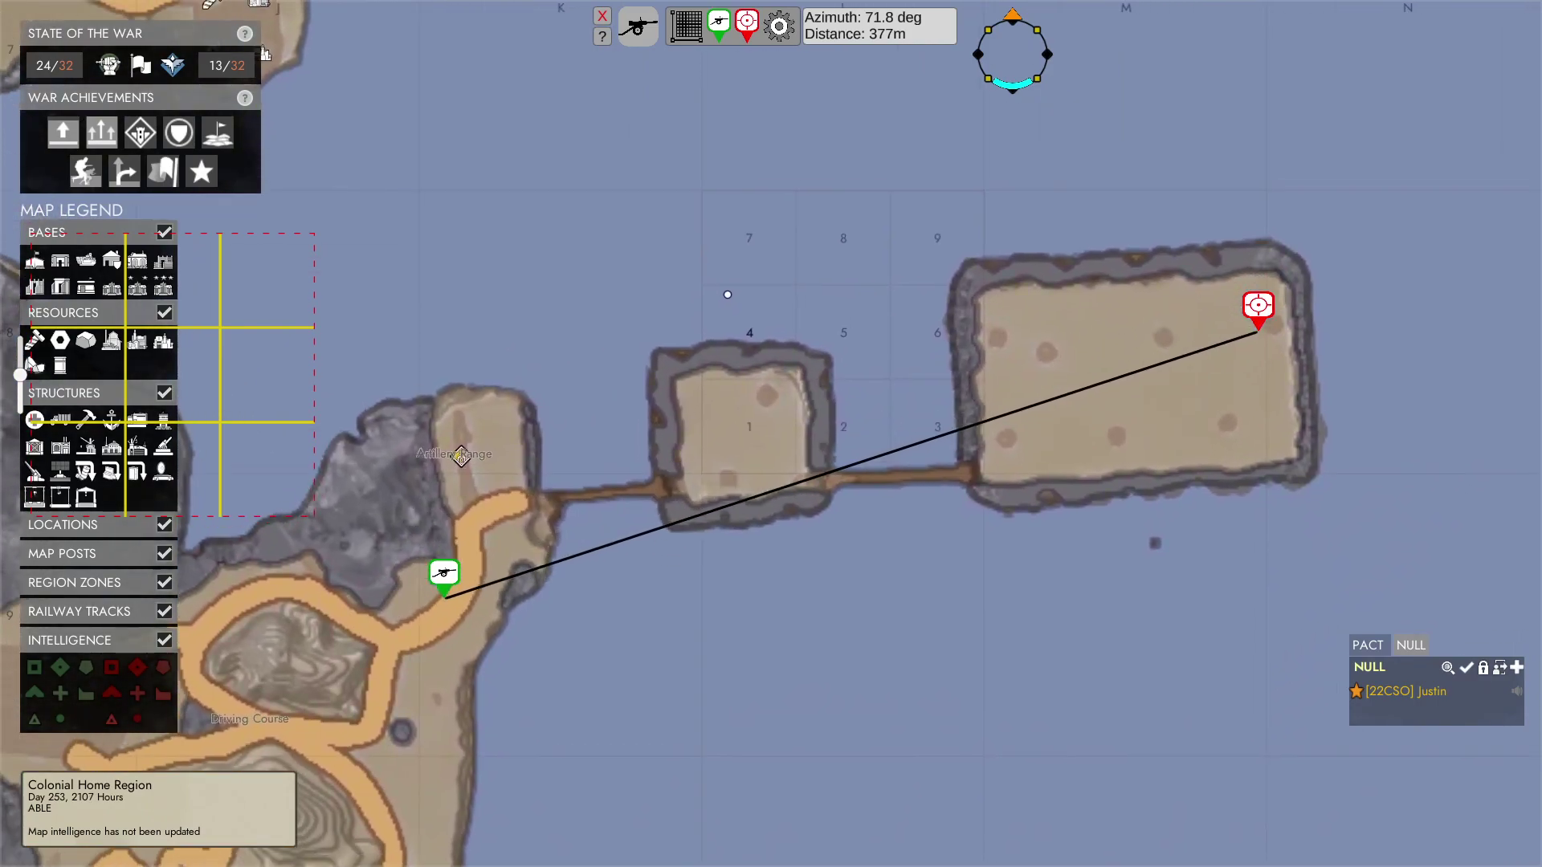
{"action": "key", "text": "m"}
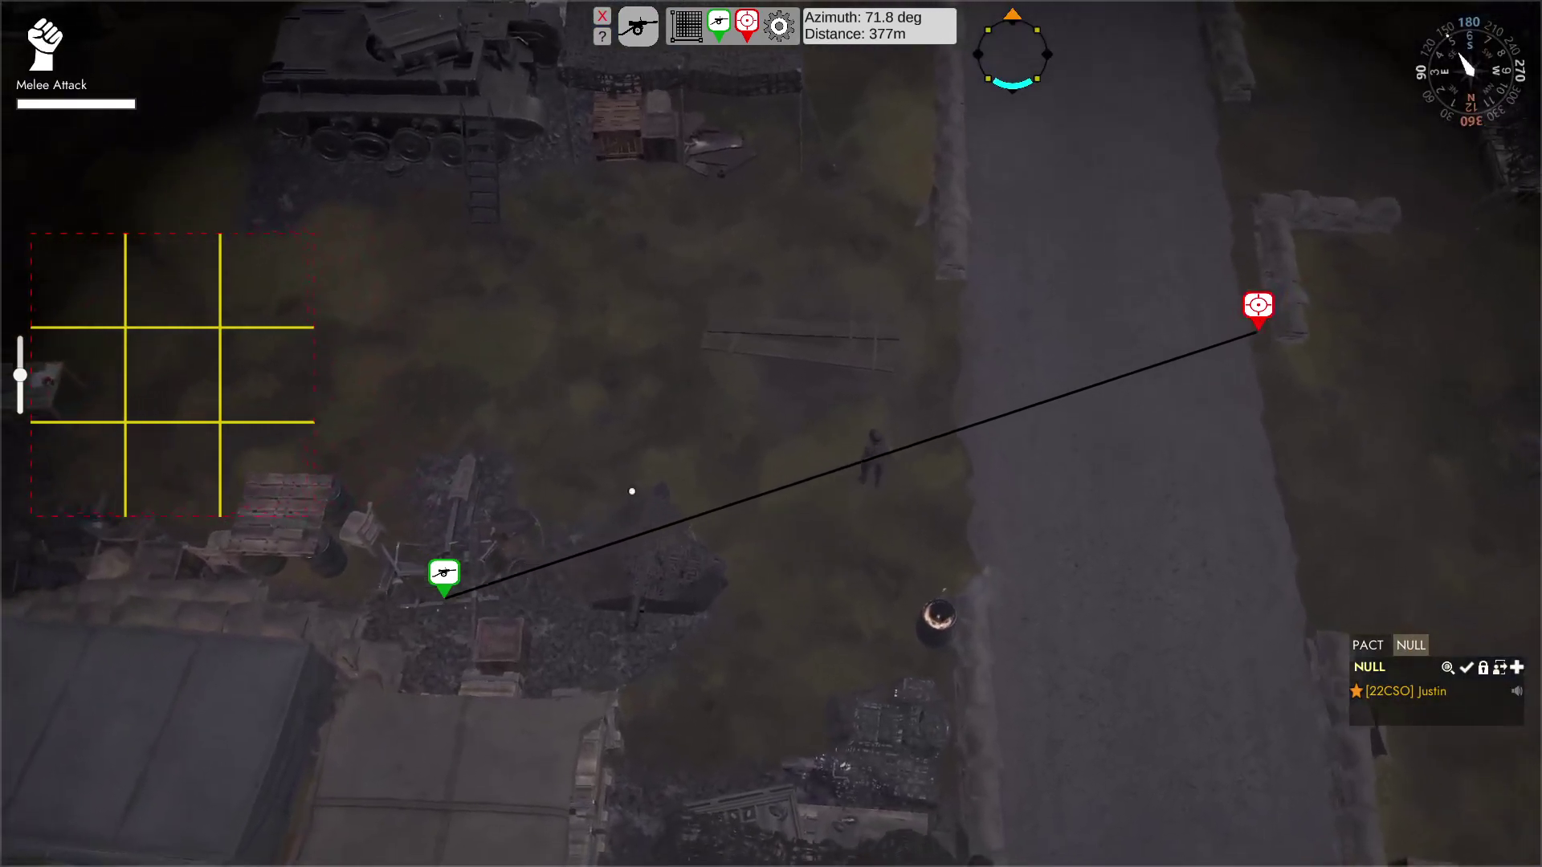
{"action": "key", "text": "m"}
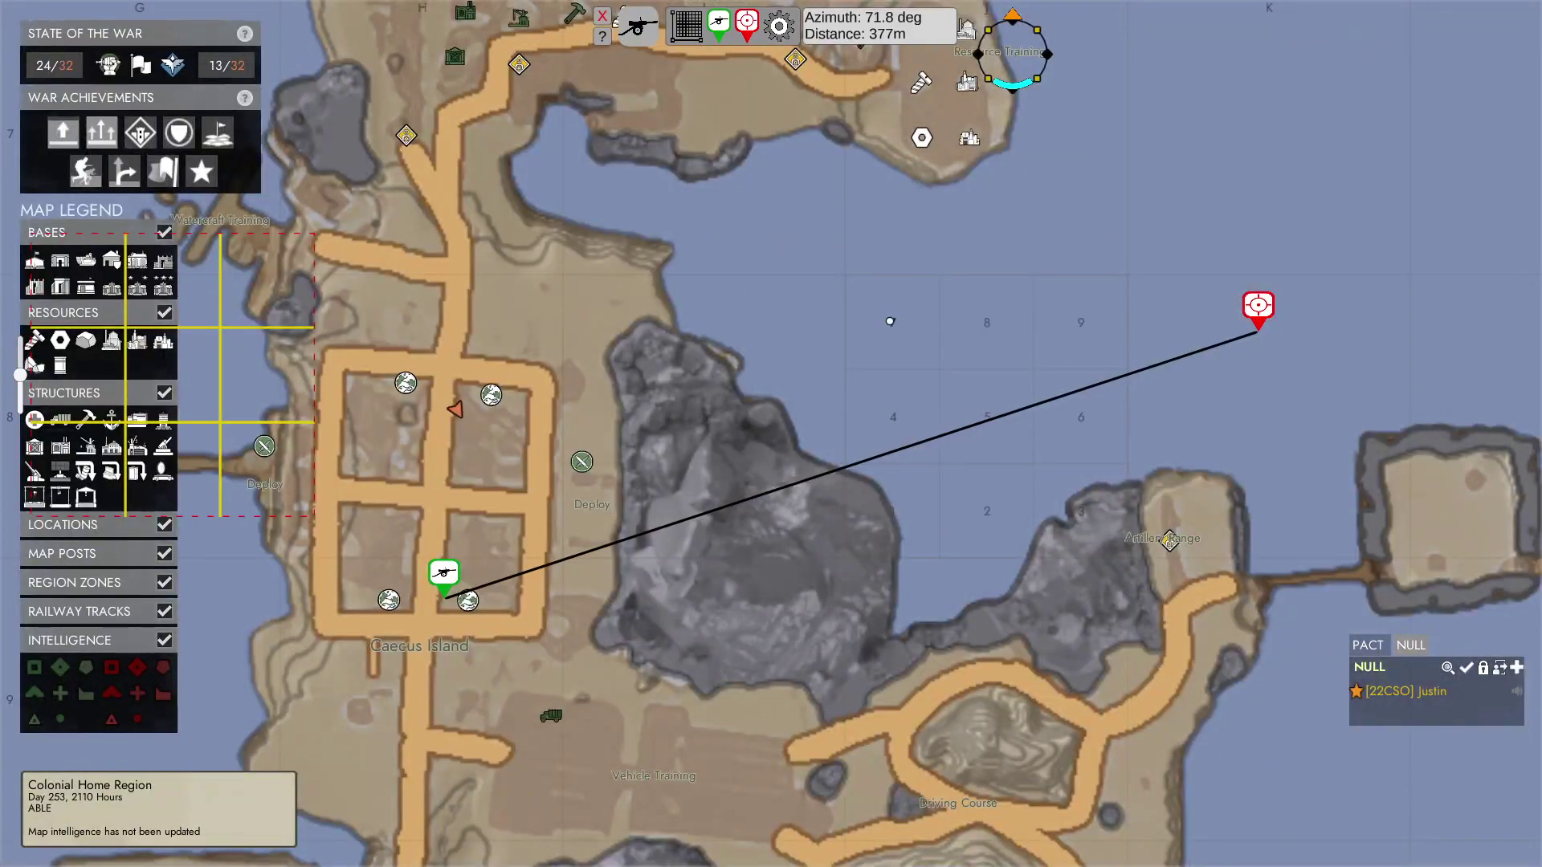
{"action": "left_click_drag", "start_coordinate": [888, 320], "coordinate": [130, 344]}
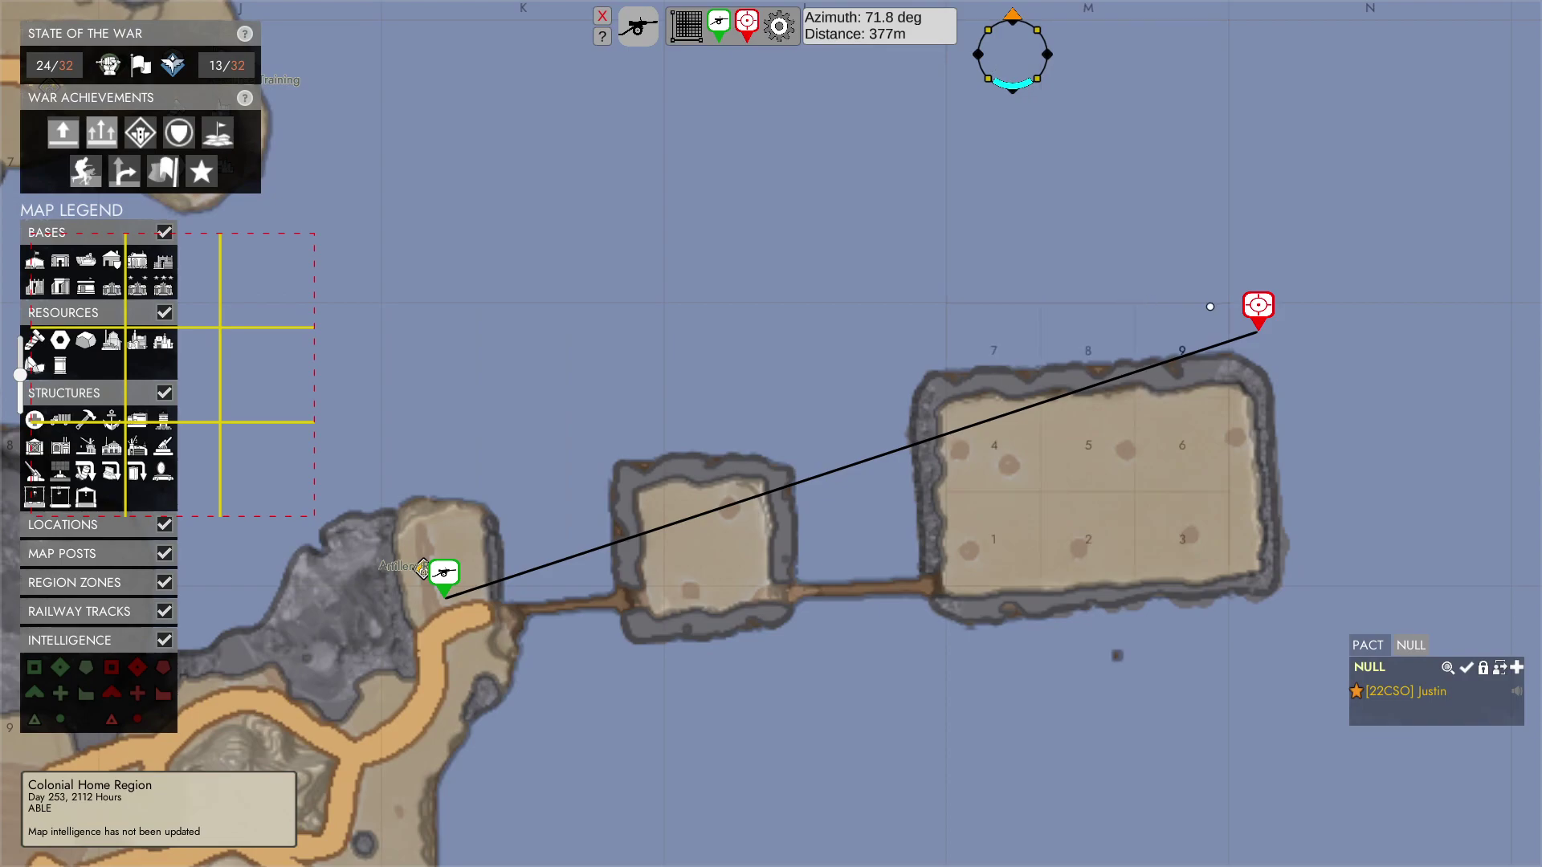
{"action": "mouse_move", "coordinate": [1257, 307]}
{"action": "left_mouse_down"}
{"action": "mouse_move", "coordinate": [974, 437]}
{"action": "mouse_move", "coordinate": [1009, 438]}
{"action": "left_mouse_up"}
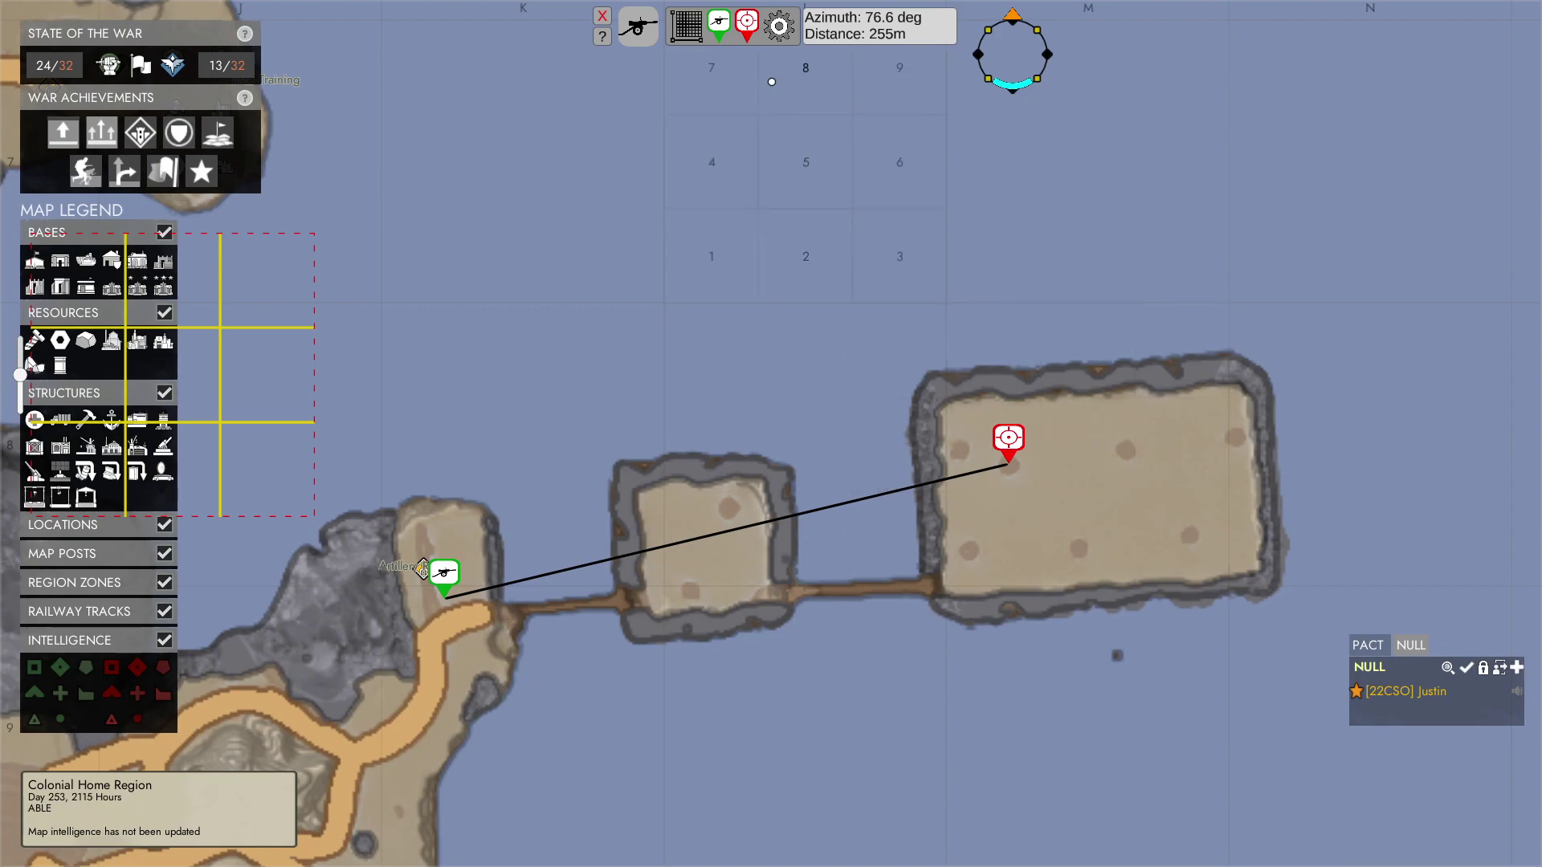
Step: Set the artillery type to 120mm and the gun model to Colonial "Koronides" Field Gun, and nudge the gun marker slightly
{"action": "left_click", "coordinate": [779, 26]}
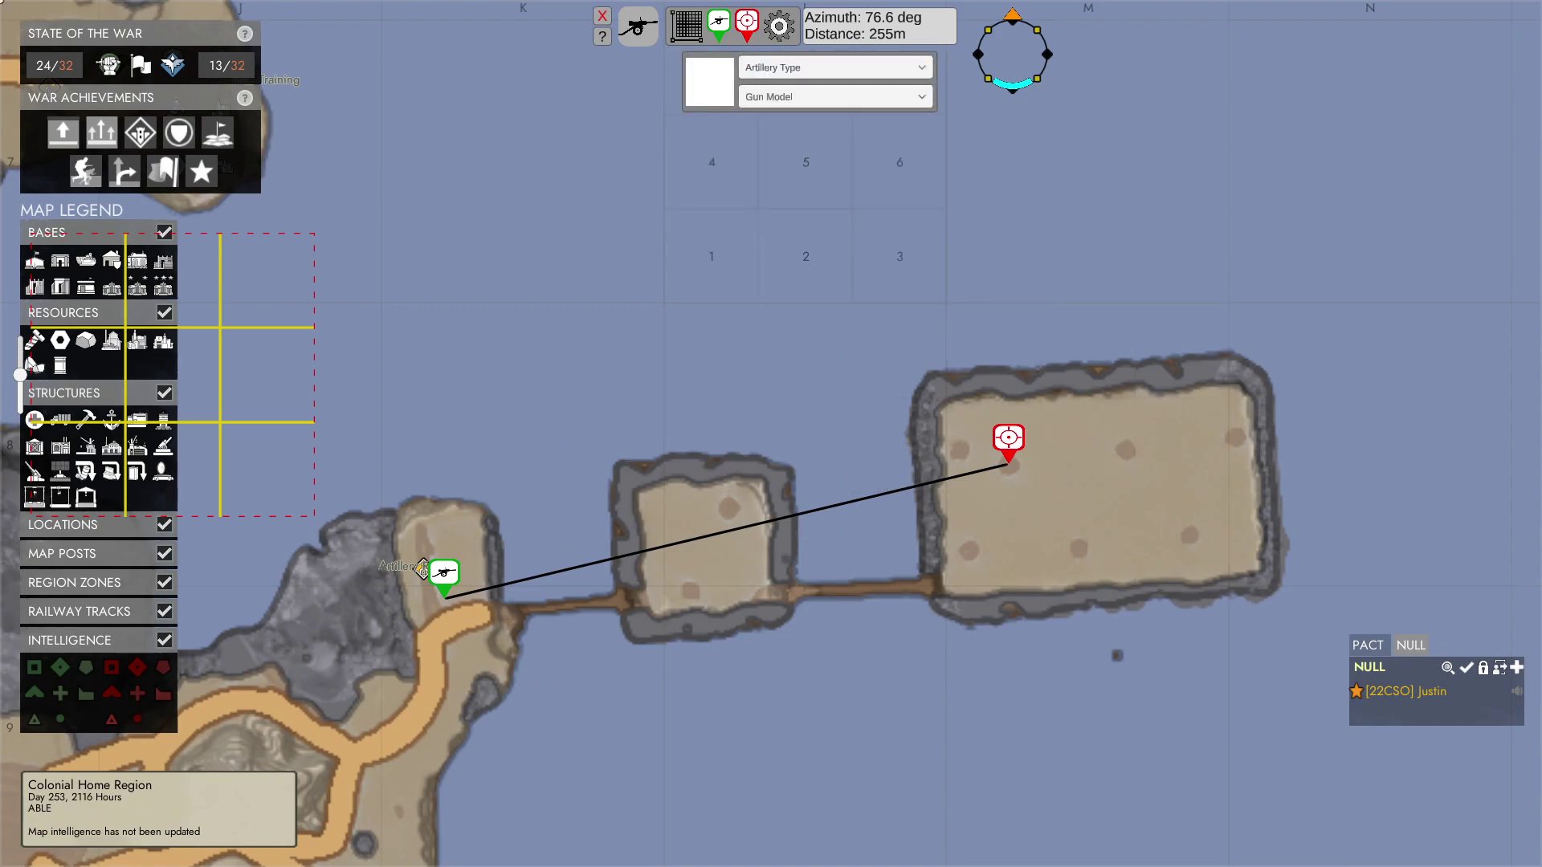
{"action": "left_click", "coordinate": [835, 68]}
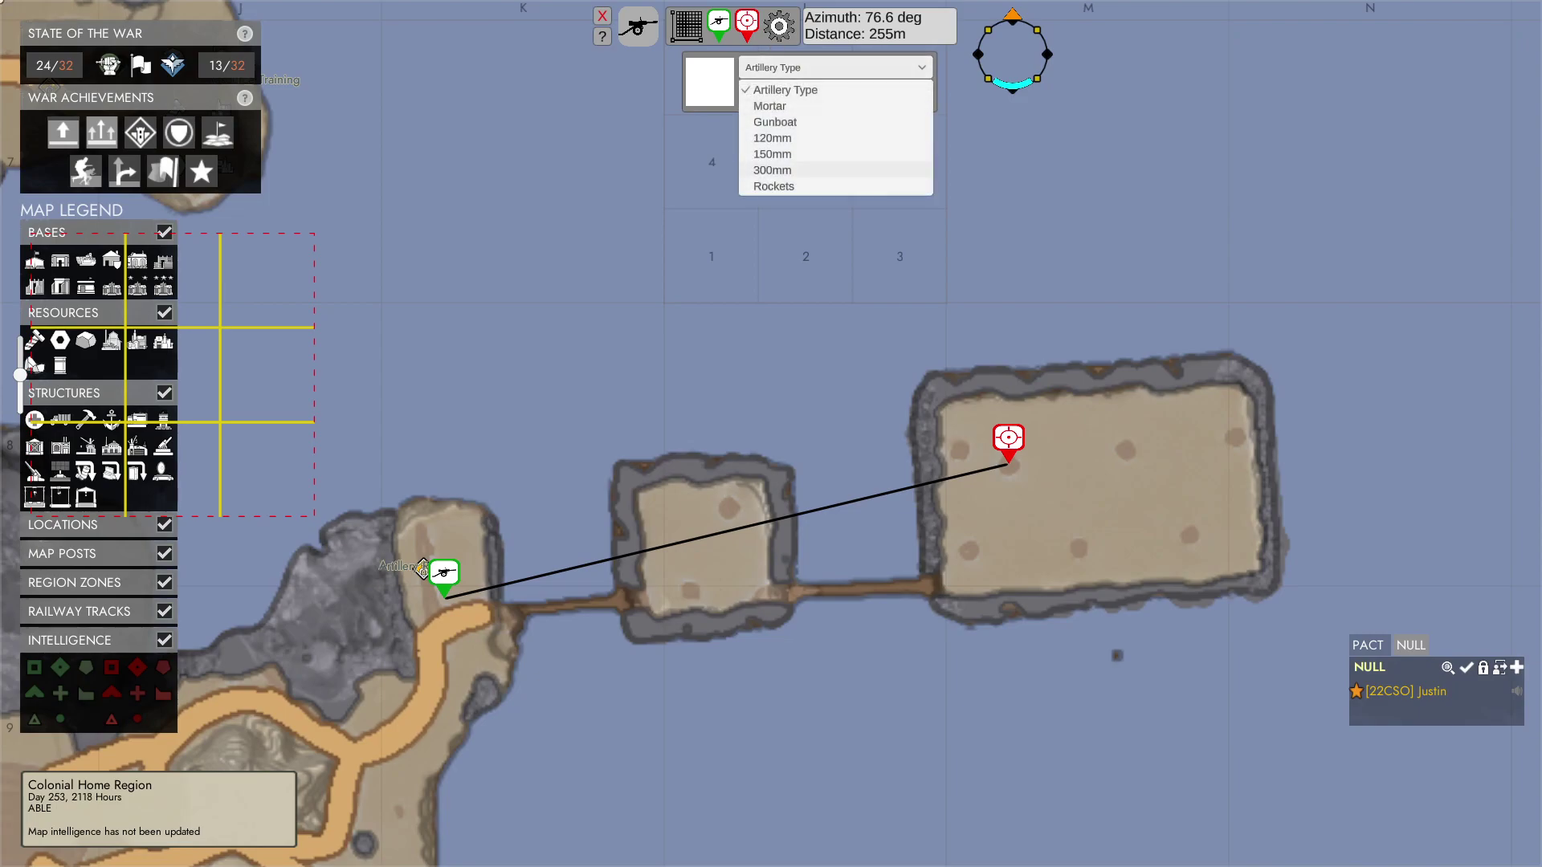
{"action": "left_click", "coordinate": [772, 138]}
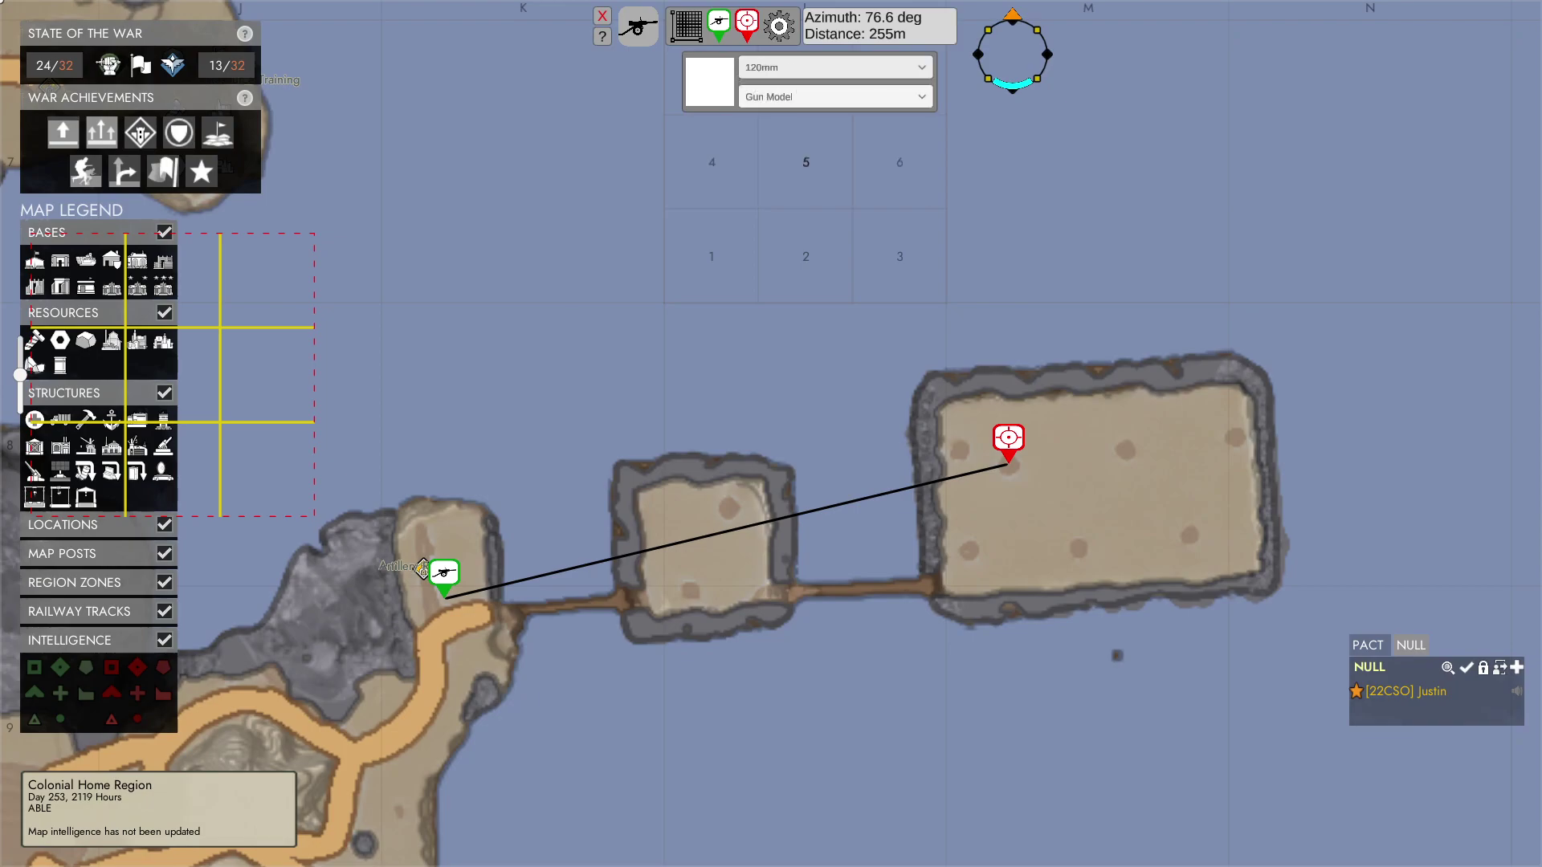
{"action": "left_click", "coordinate": [795, 96]}
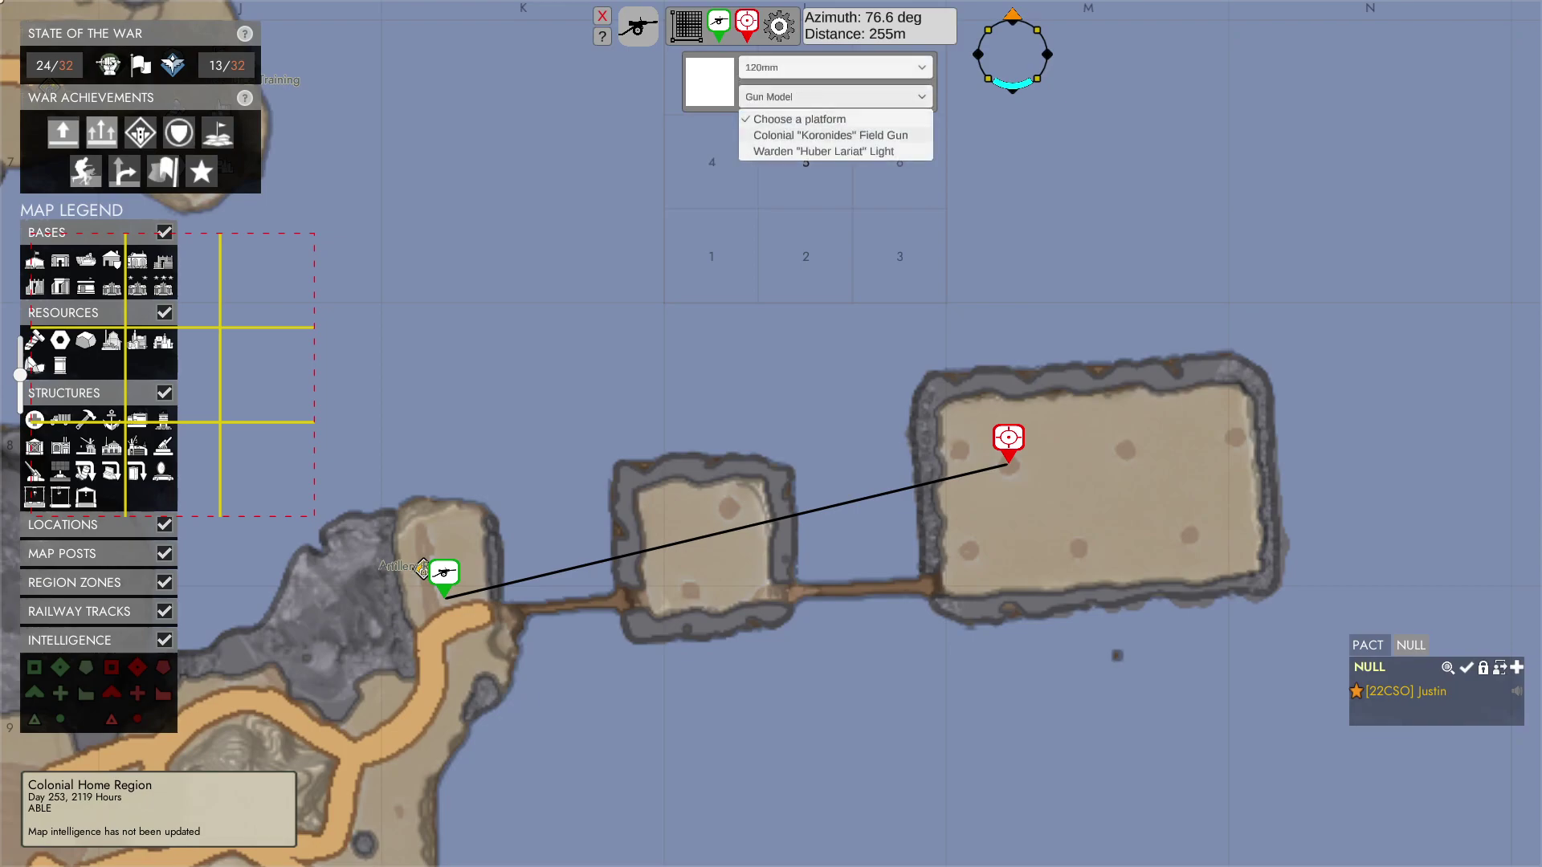
{"action": "left_click", "coordinate": [795, 135]}
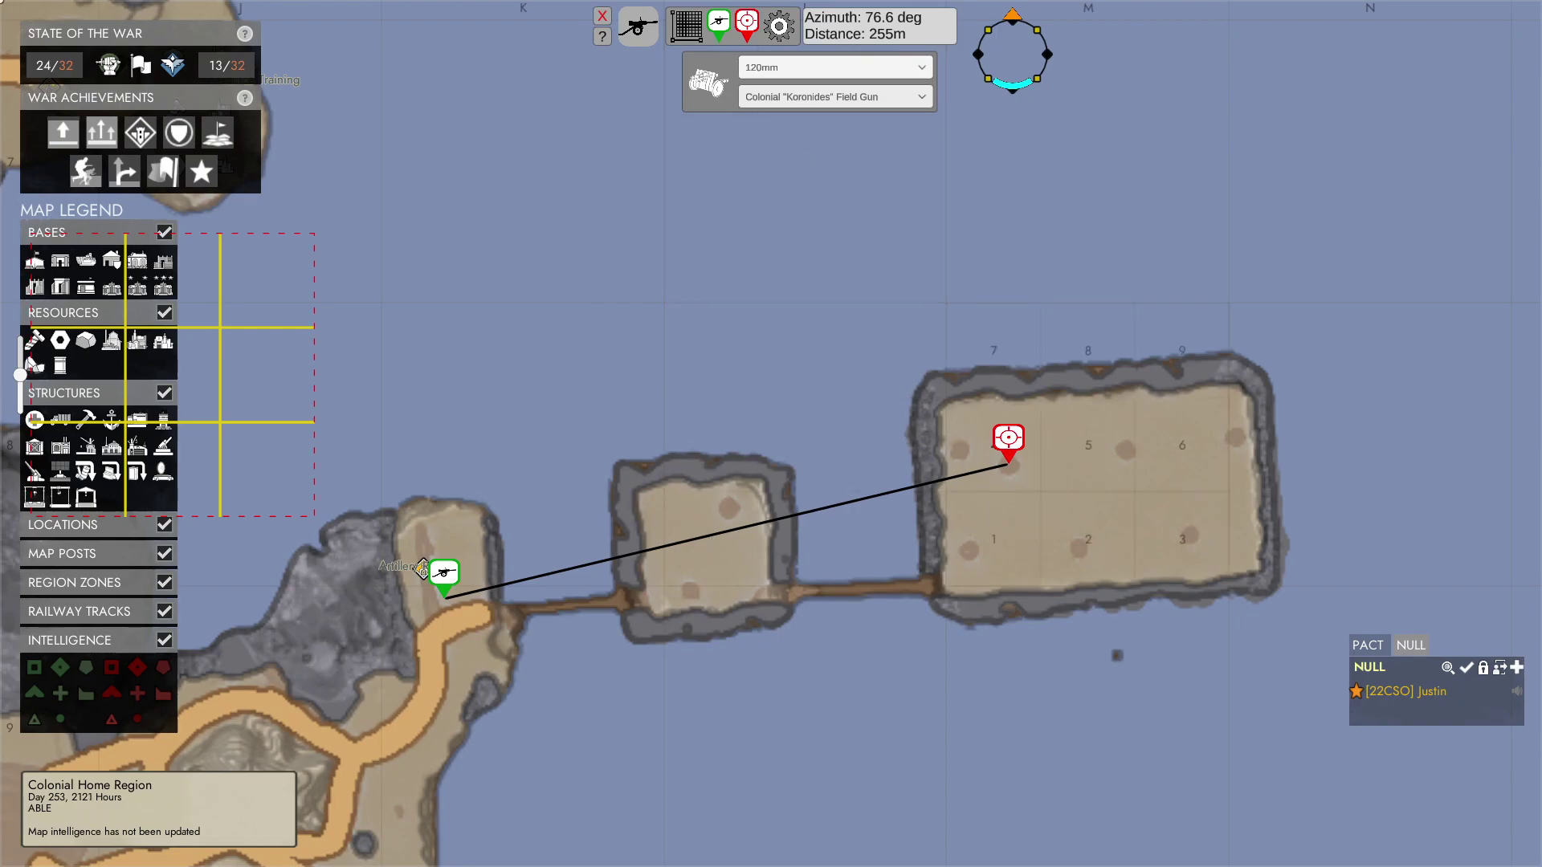
{"action": "left_click", "coordinate": [1009, 440]}
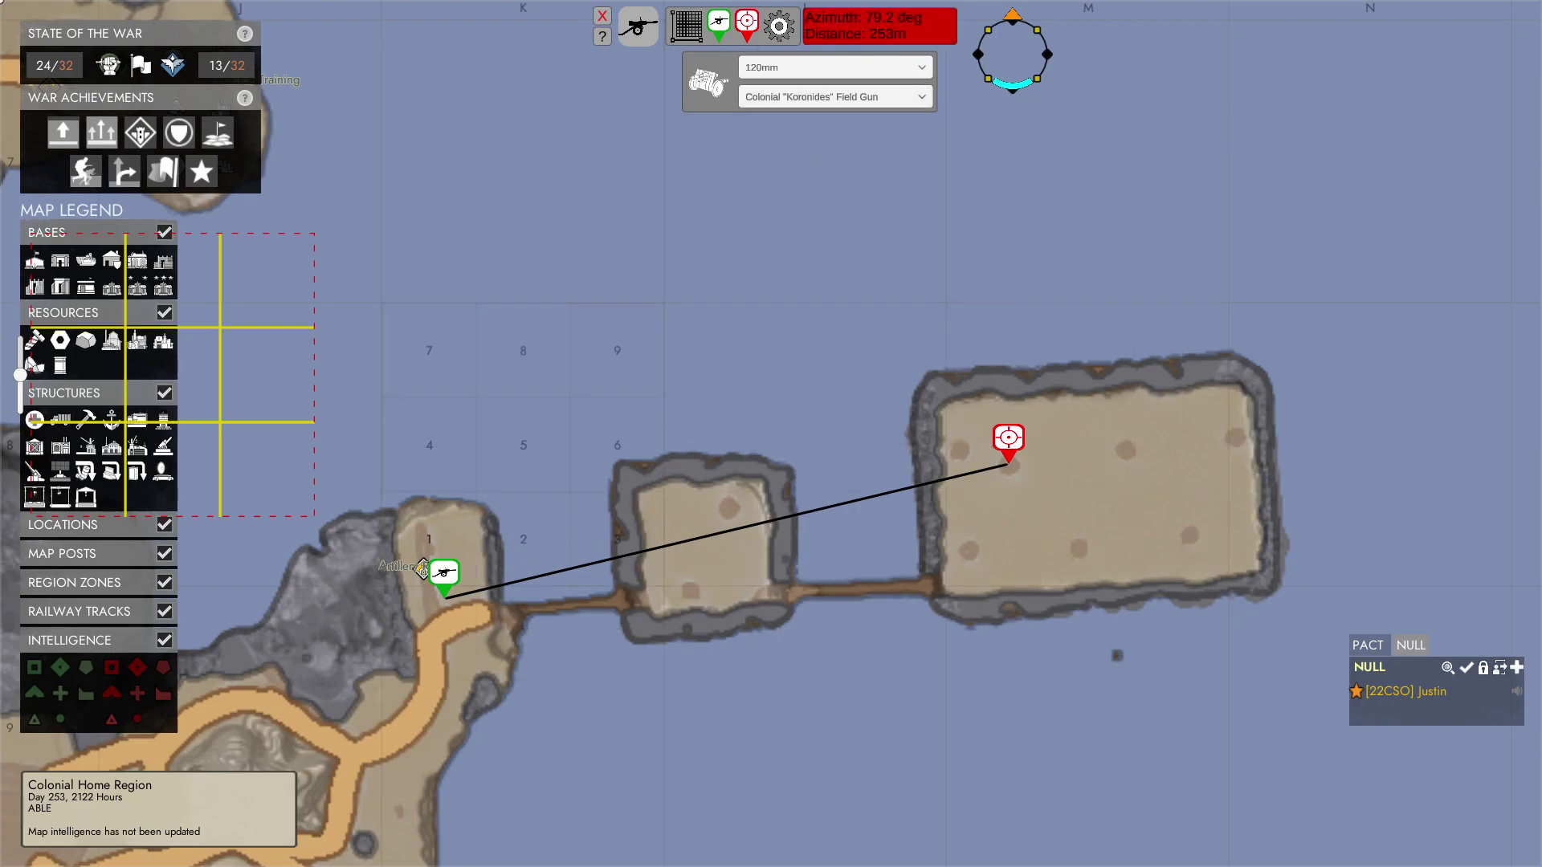
{"action": "mouse_move", "coordinate": [444, 572]}
{"action": "left_mouse_down"}
{"action": "mouse_move", "coordinate": [471, 540]}
{"action": "mouse_move", "coordinate": [446, 576]}
{"action": "left_mouse_up"}
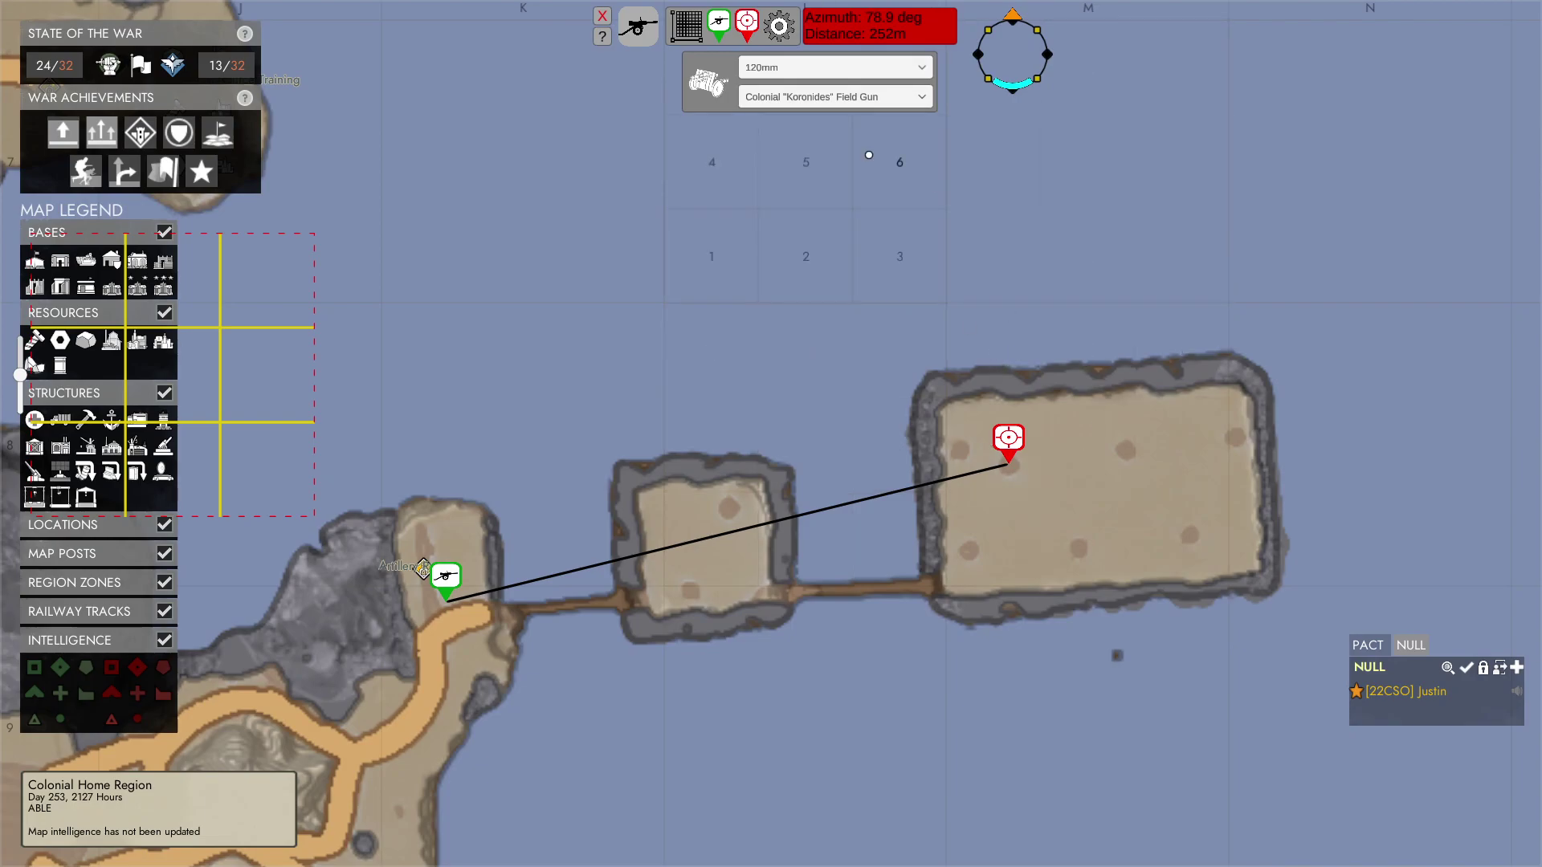
Step: Switch the gun model to Warden "Huber Lariat" Light Artillery and back to Colonial "Koronides" Field Gun, recalculating for the same target
{"action": "left_click", "coordinate": [915, 97]}
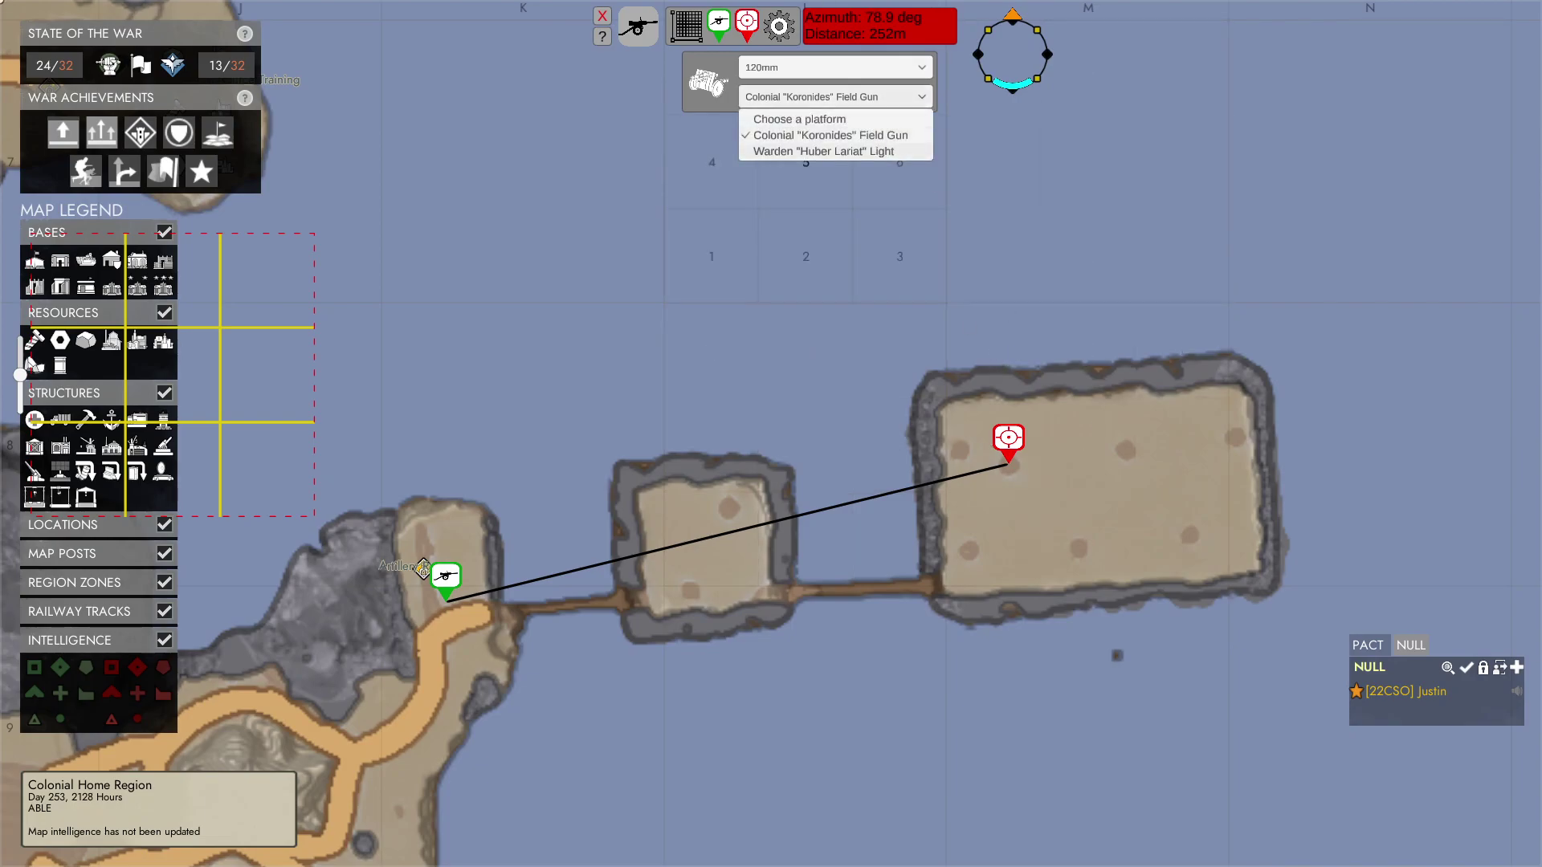
{"action": "left_click", "coordinate": [900, 151]}
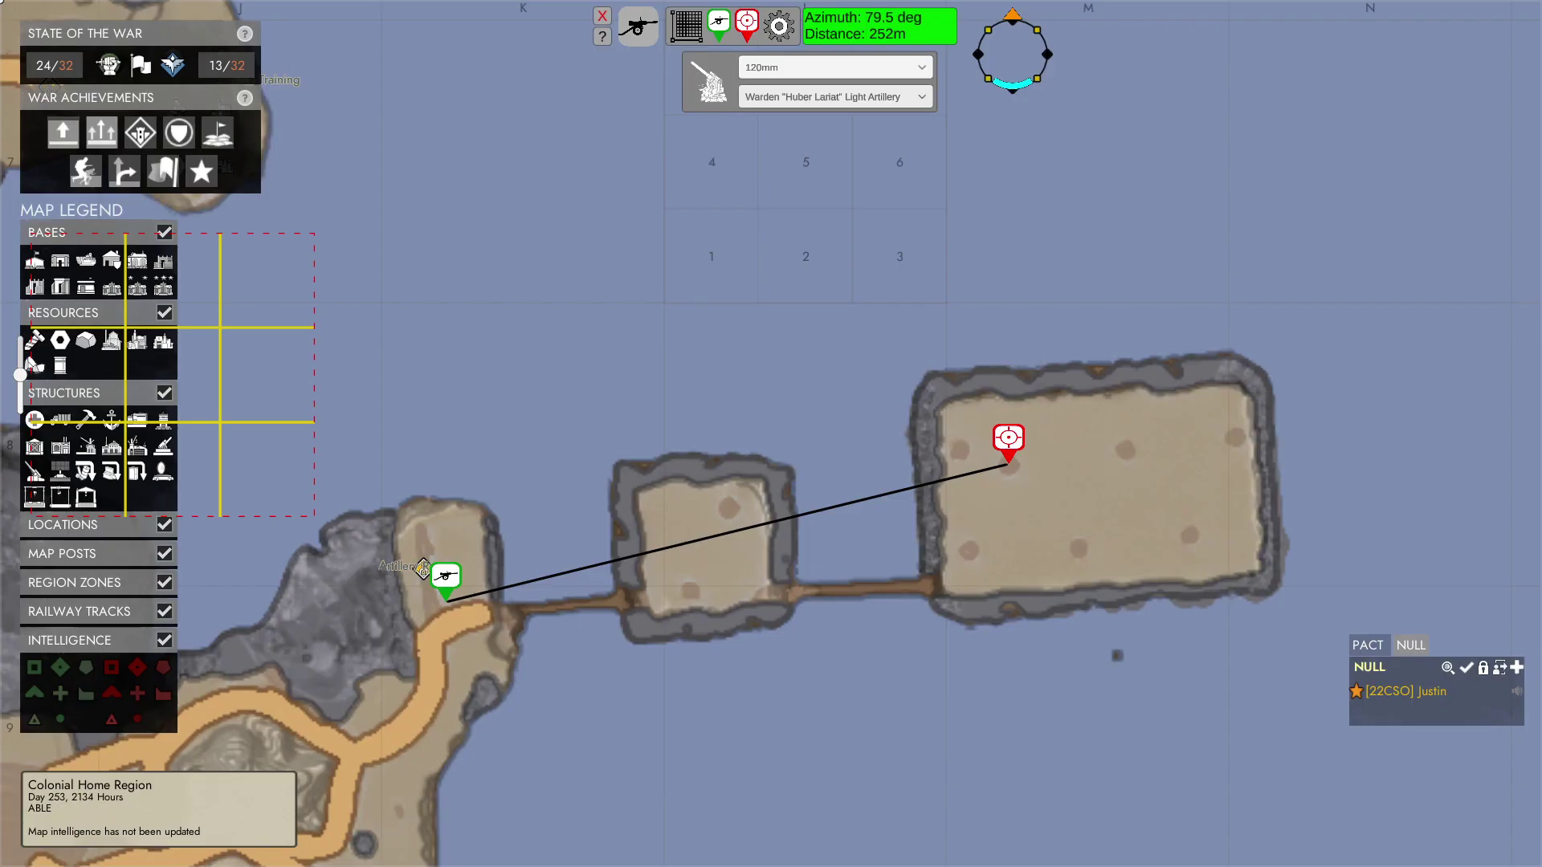
{"action": "left_click", "coordinate": [835, 96]}
{"action": "left_click", "coordinate": [803, 135]}
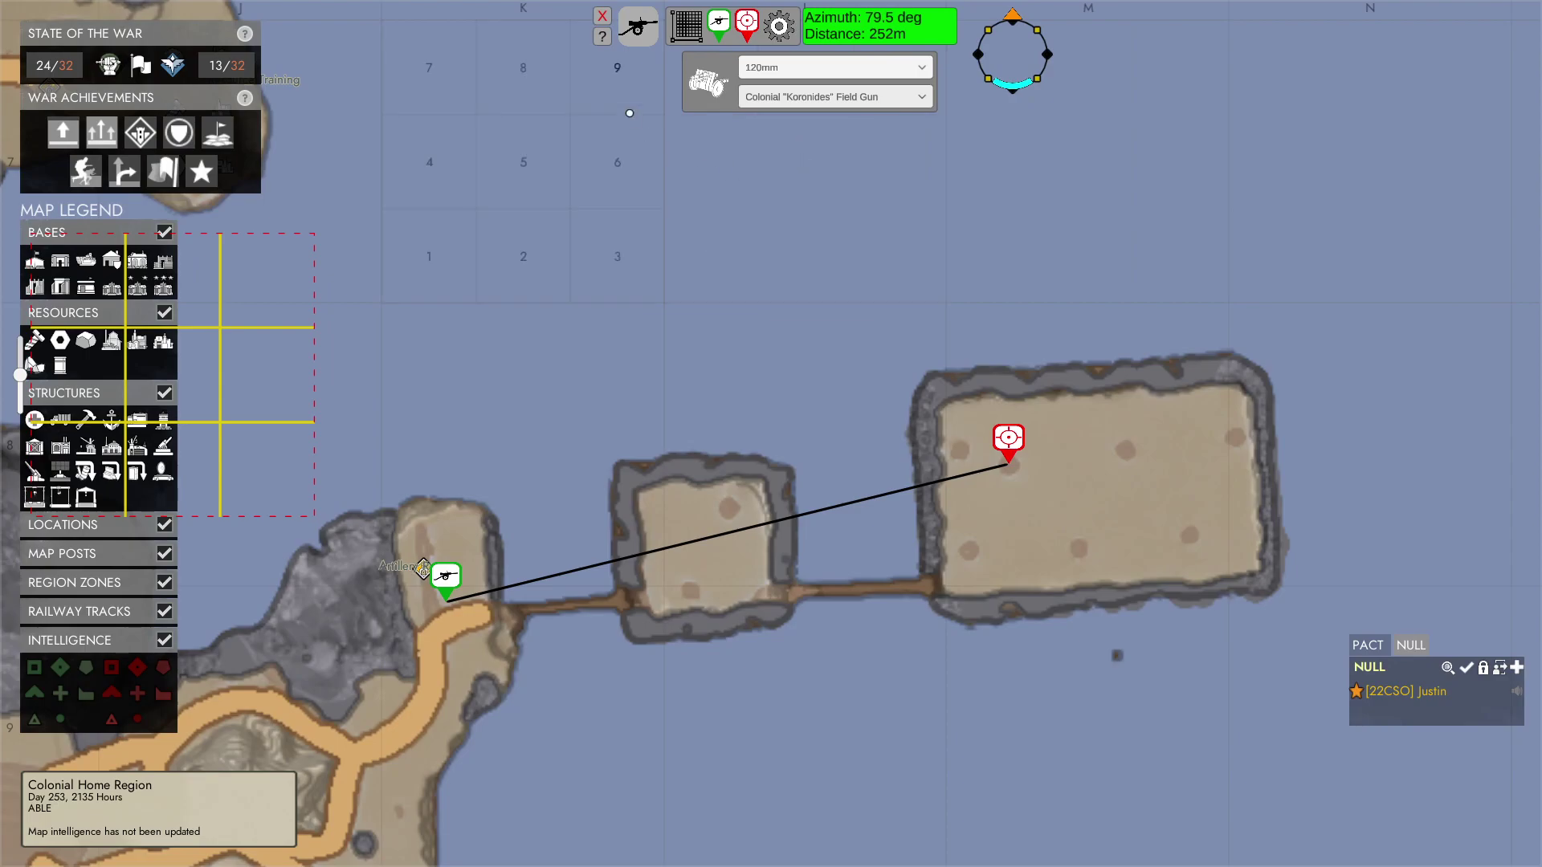
{"action": "left_click", "coordinate": [1009, 441]}
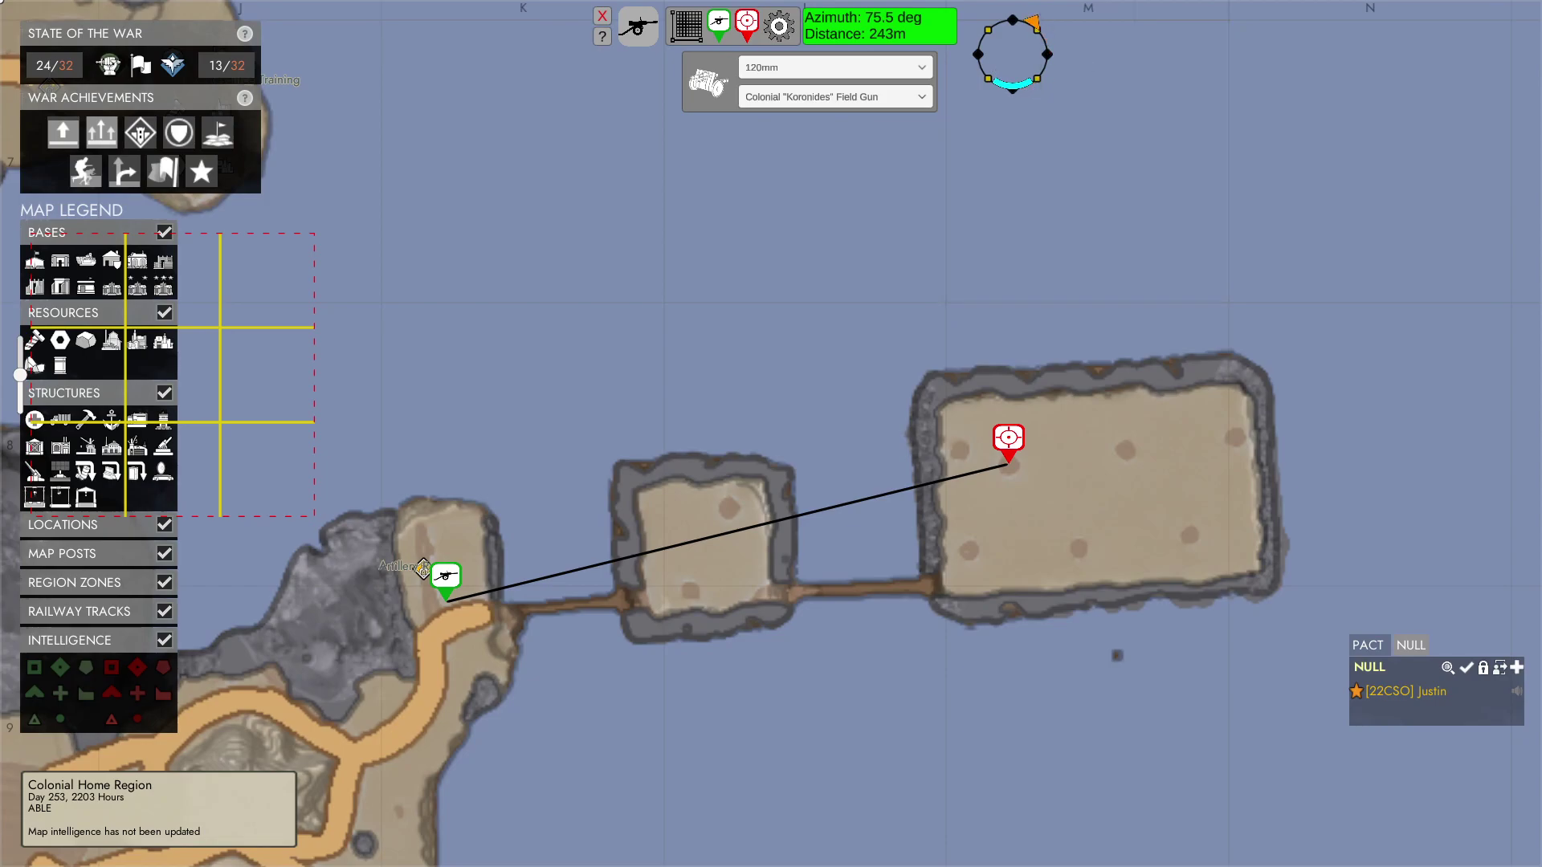
Step: Turn the wind dial's direction to southeast and move the target marker onto the large island's third northern crater
{"action": "left_click_drag", "start_coordinate": [1033, 19], "coordinate": [1046, 37]}
{"action": "mouse_move", "coordinate": [1009, 439]}
{"action": "left_mouse_down"}
{"action": "mouse_move", "coordinate": [1128, 426]}
{"action": "mouse_move", "coordinate": [1124, 449]}
{"action": "mouse_move", "coordinate": [1101, 450]}
{"action": "mouse_move", "coordinate": [1124, 449]}
{"action": "mouse_move", "coordinate": [1079, 548]}
{"action": "mouse_move", "coordinate": [1134, 446]}
{"action": "mouse_move", "coordinate": [1073, 548]}
{"action": "mouse_move", "coordinate": [1118, 447]}
{"action": "mouse_move", "coordinate": [1097, 530]}
{"action": "mouse_move", "coordinate": [426, 599]}
{"action": "mouse_move", "coordinate": [1127, 427]}
{"action": "left_mouse_up"}
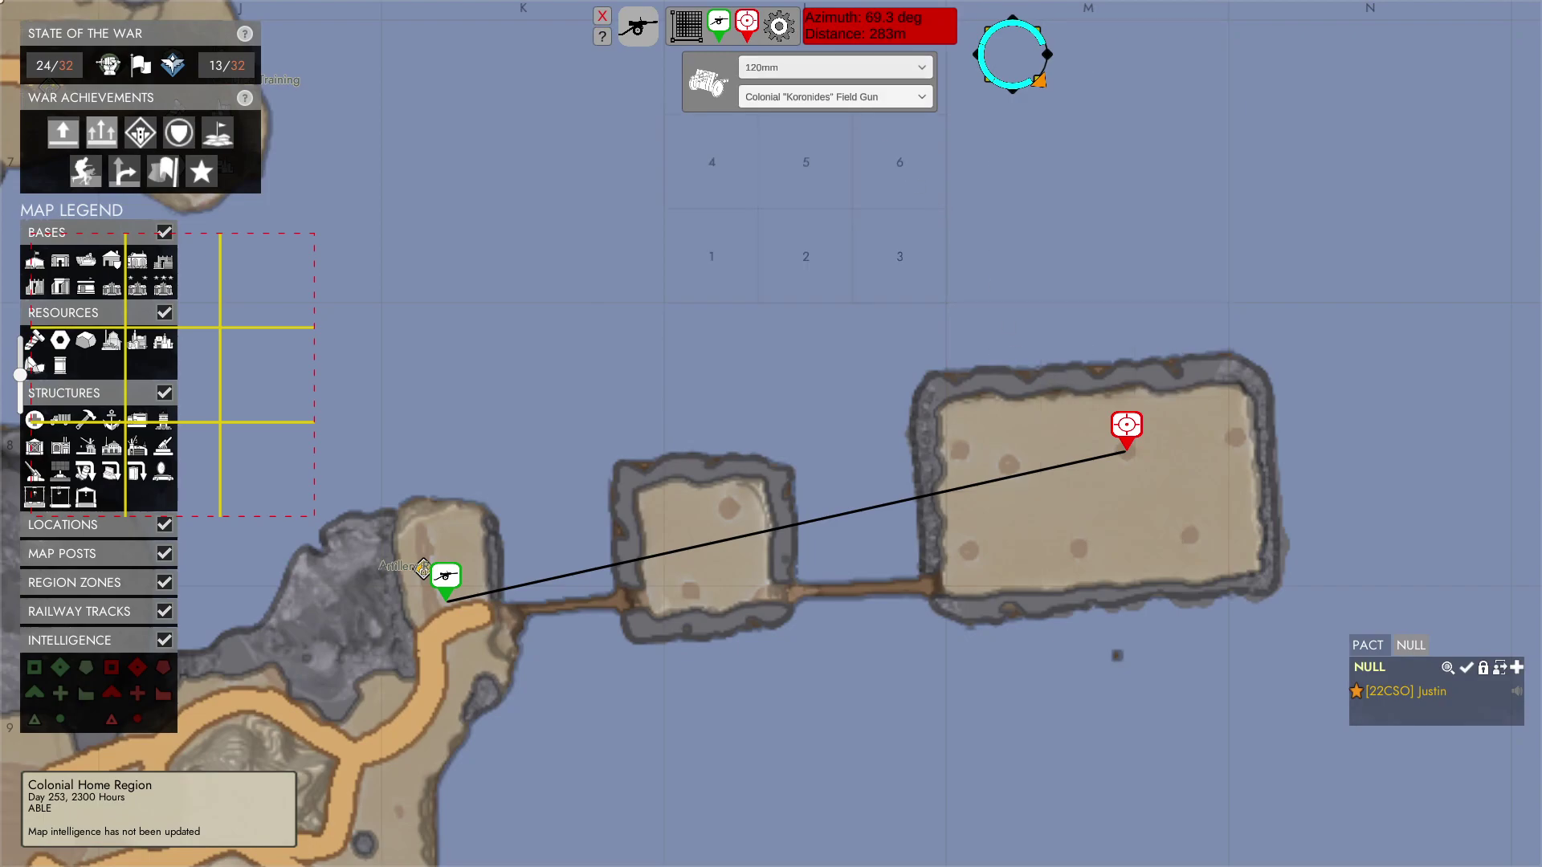
Step: Set the artillery type to Mortar and the platform to "Cremari" Mortar
{"action": "left_click", "coordinate": [836, 68]}
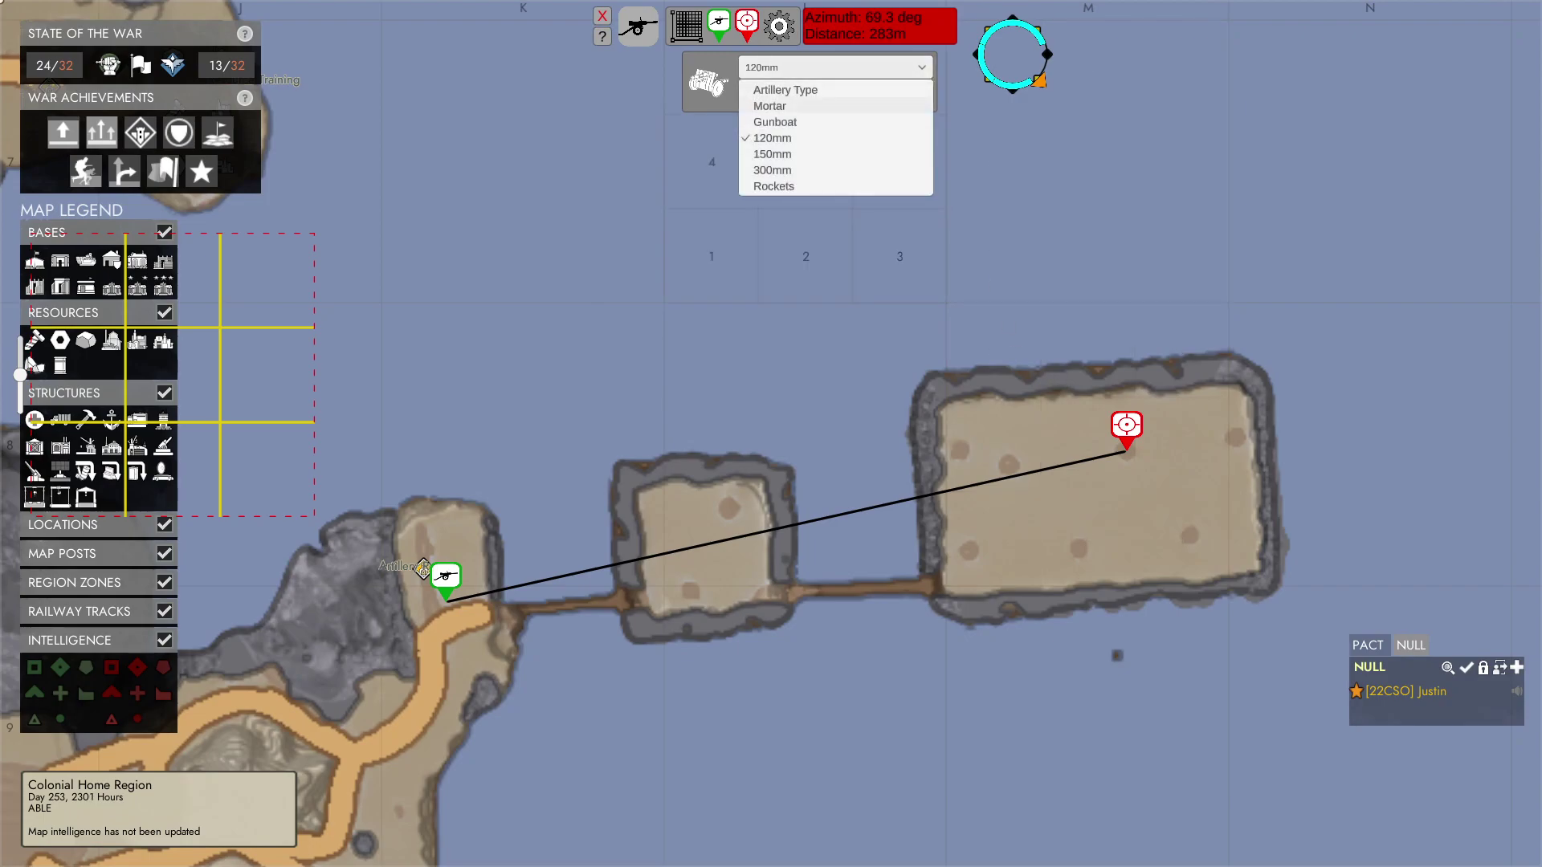
{"action": "left_click", "coordinate": [769, 106]}
{"action": "left_click", "coordinate": [835, 97]}
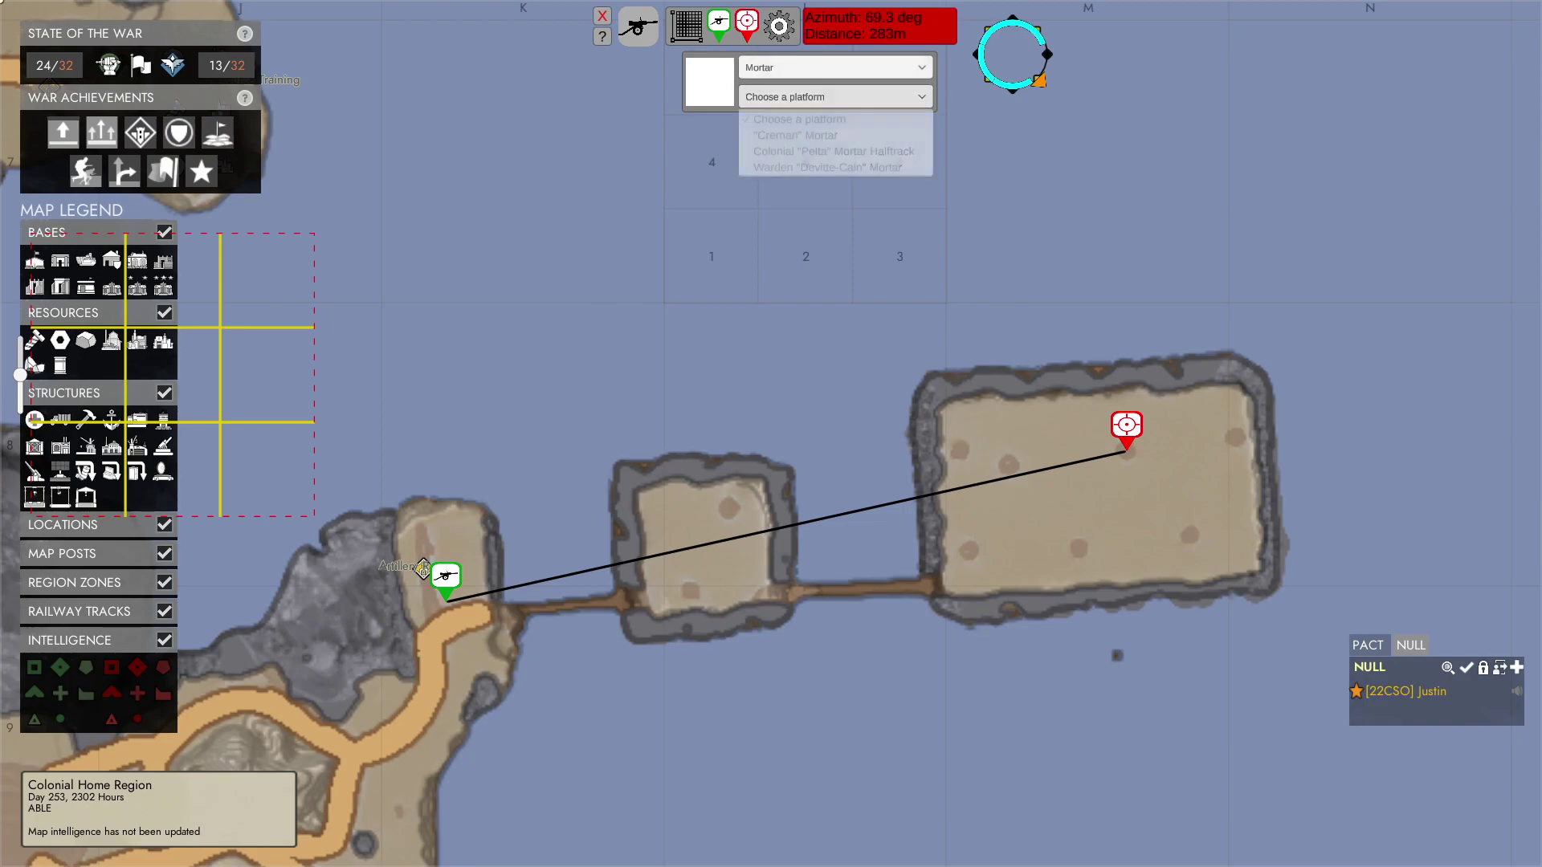
{"action": "left_click", "coordinate": [795, 135]}
Step: Switch the artillery type to 150mm and back to Mortar, leaving the platform unselected
{"action": "left_click", "coordinate": [836, 67]}
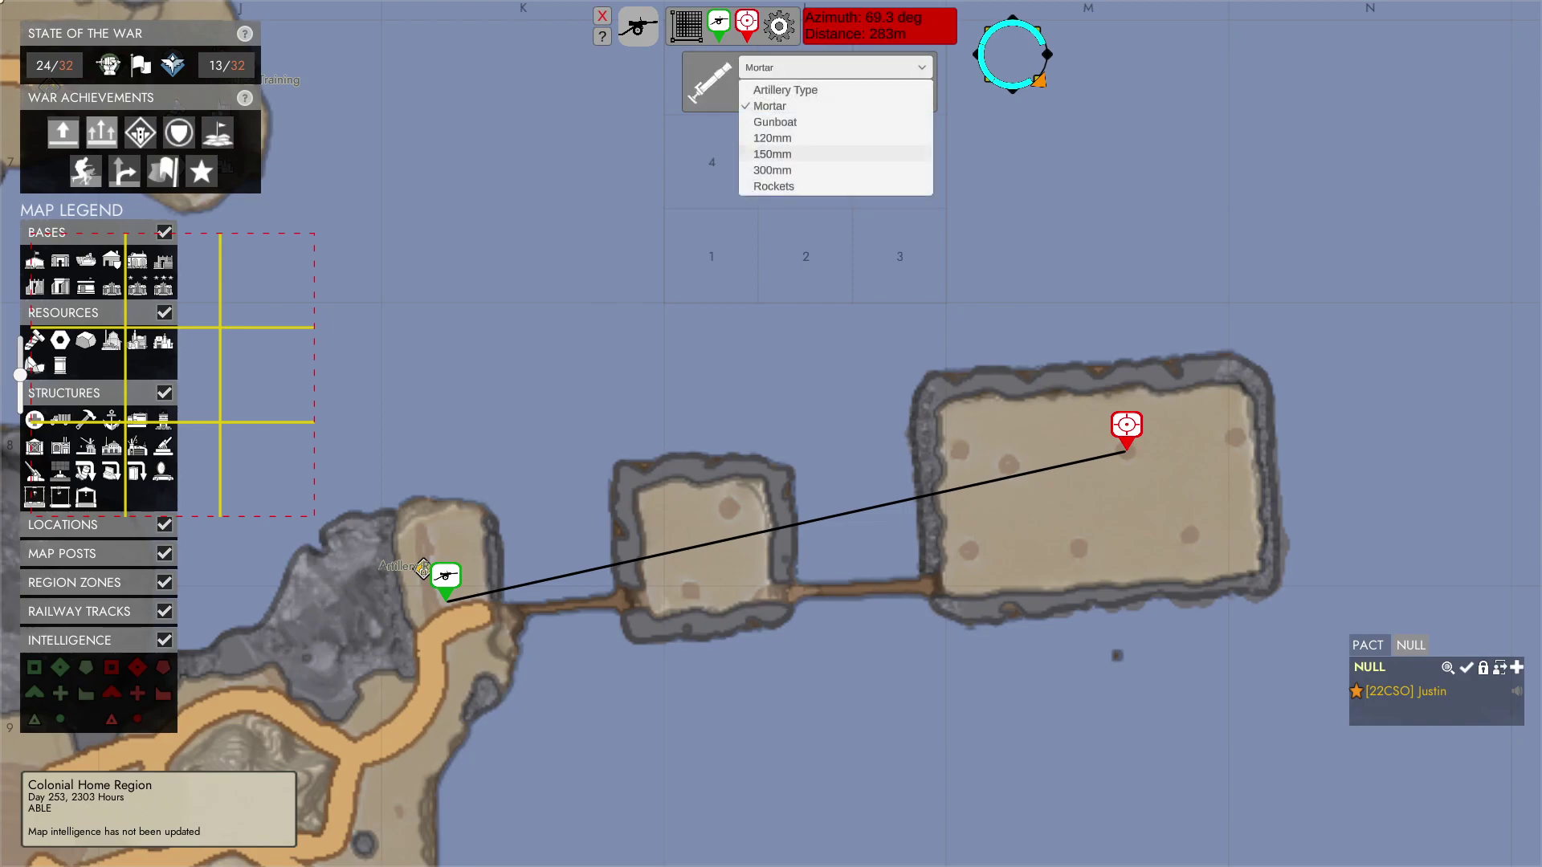
{"action": "left_click", "coordinate": [773, 154]}
{"action": "left_click", "coordinate": [835, 96]}
{"action": "left_click", "coordinate": [835, 68]}
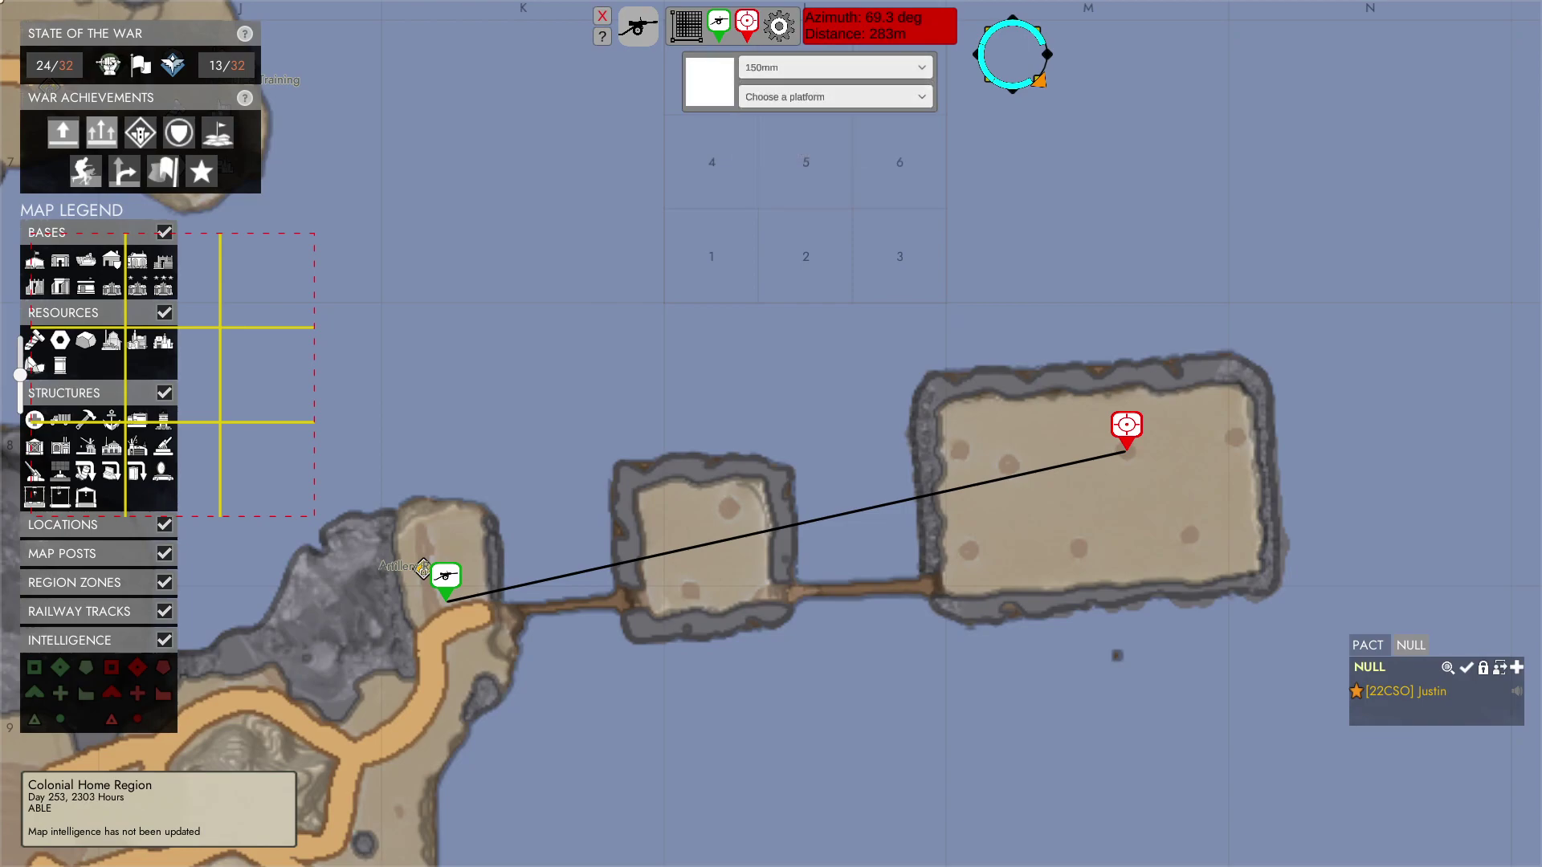
{"action": "left_click", "coordinate": [835, 67]}
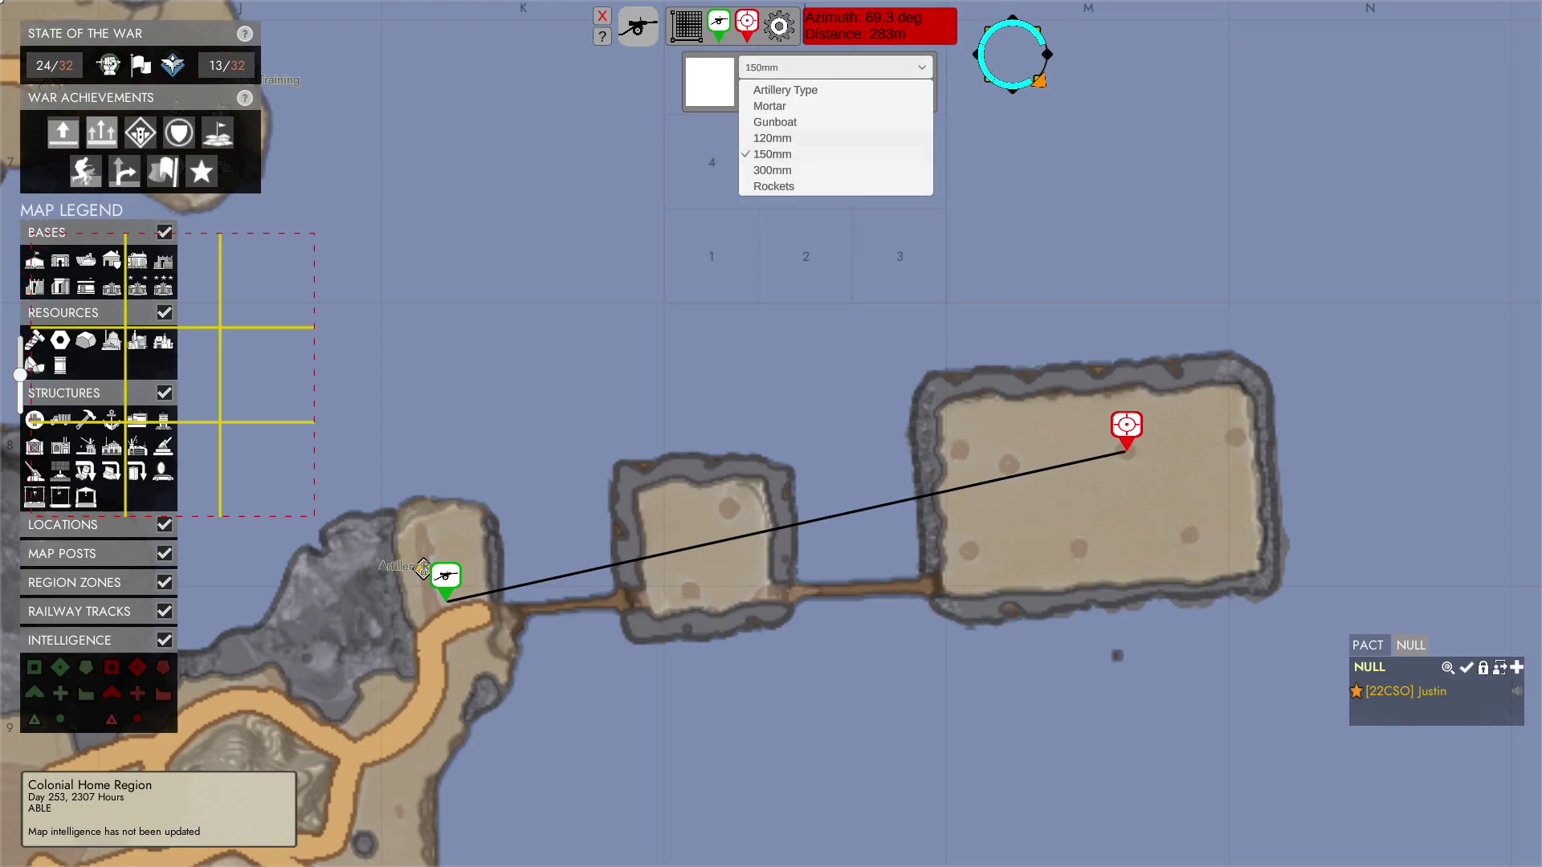
{"action": "left_click", "coordinate": [769, 106]}
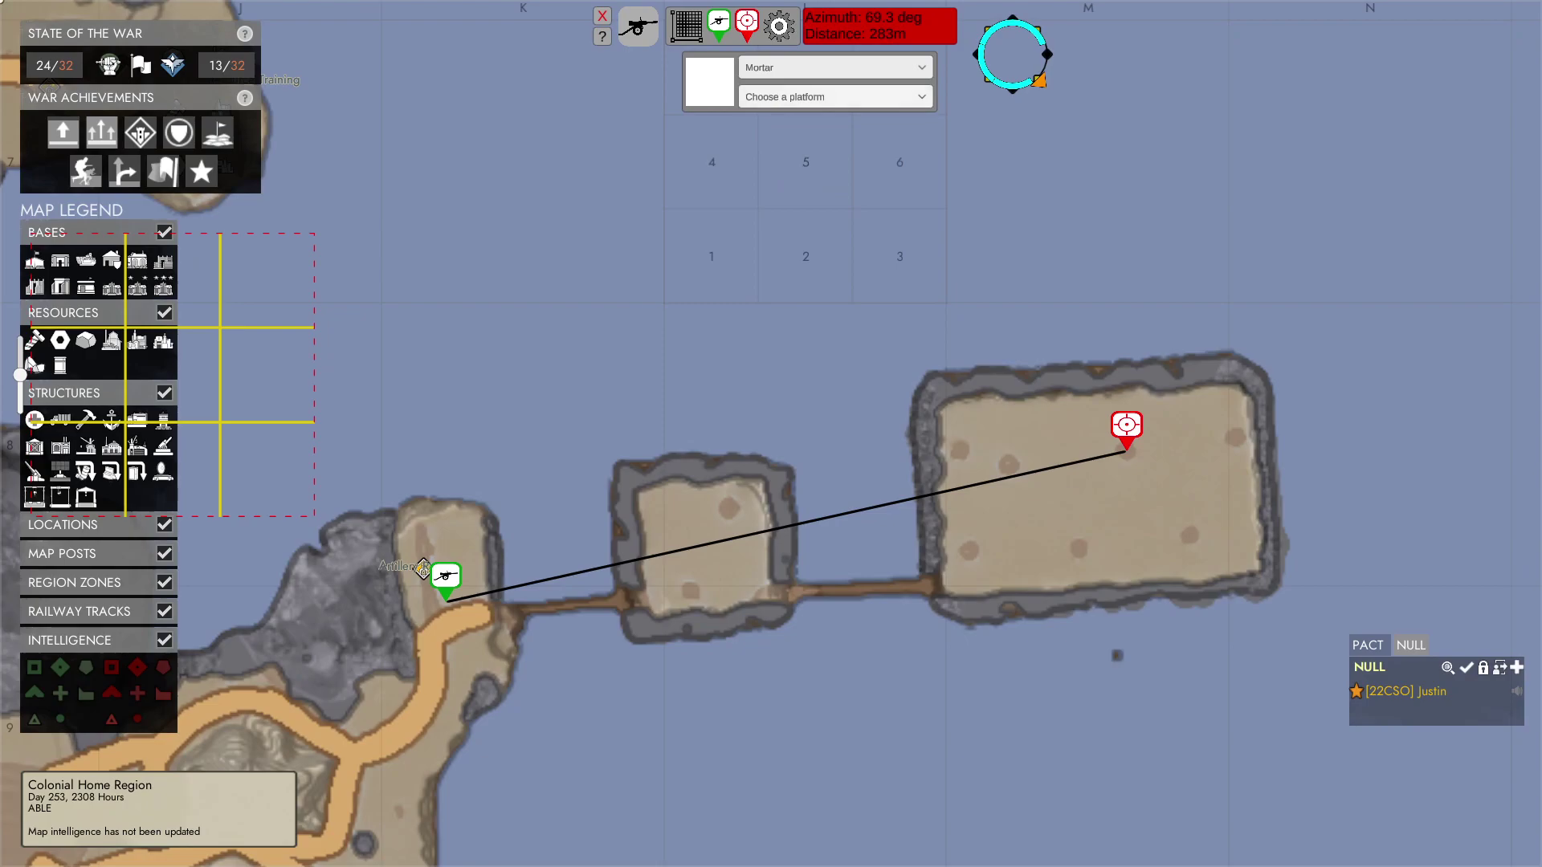
Step: Set the artillery type to 300mm and the platform to "Tempest" Rail Cannon
{"action": "left_click", "coordinate": [835, 67]}
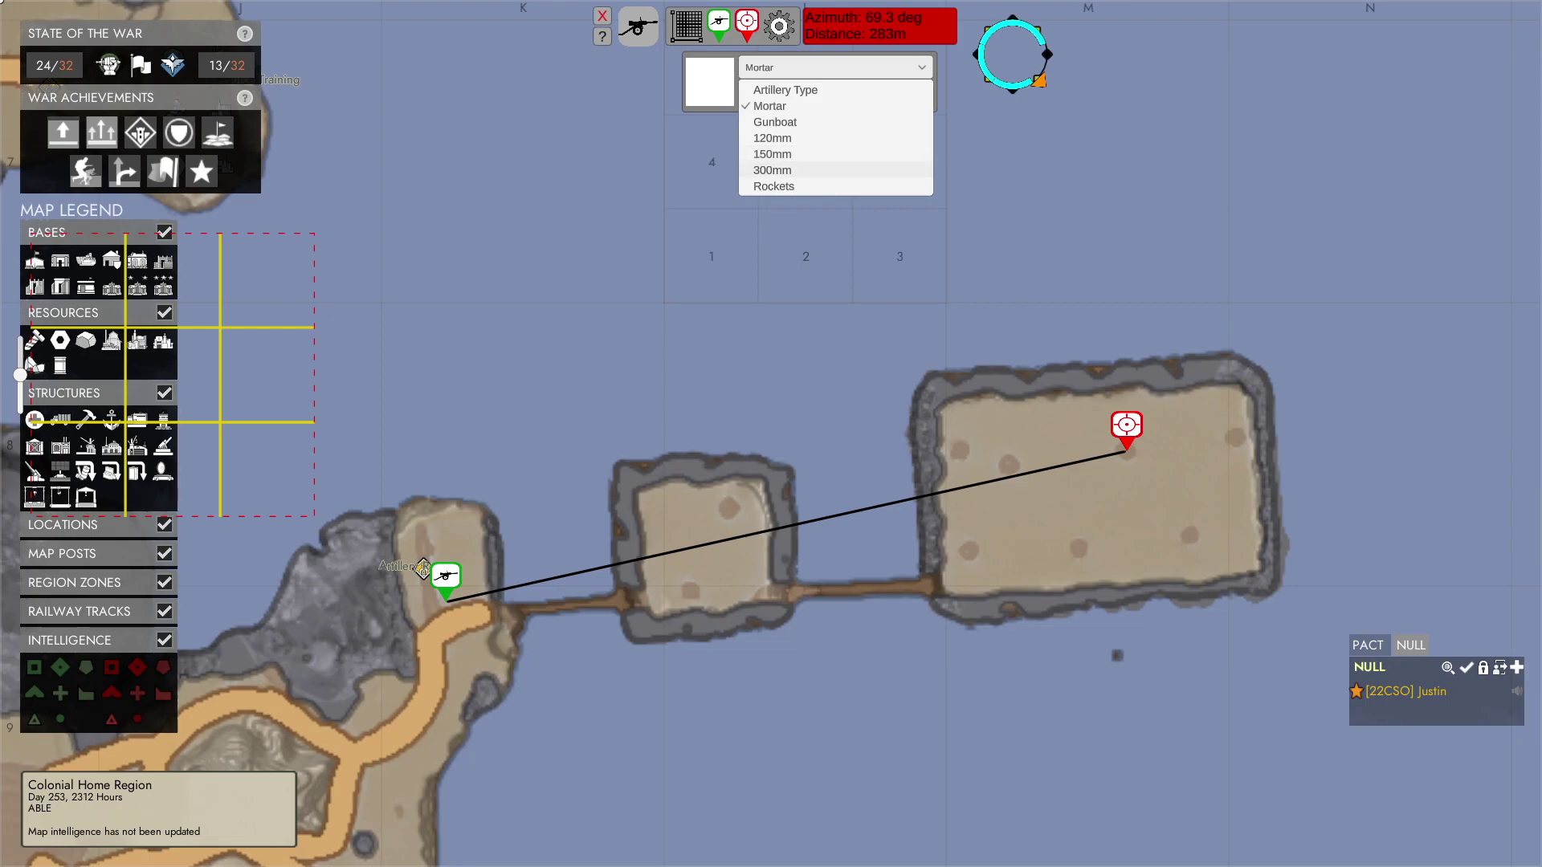
{"action": "left_click", "coordinate": [772, 170]}
{"action": "left_click", "coordinate": [836, 96]}
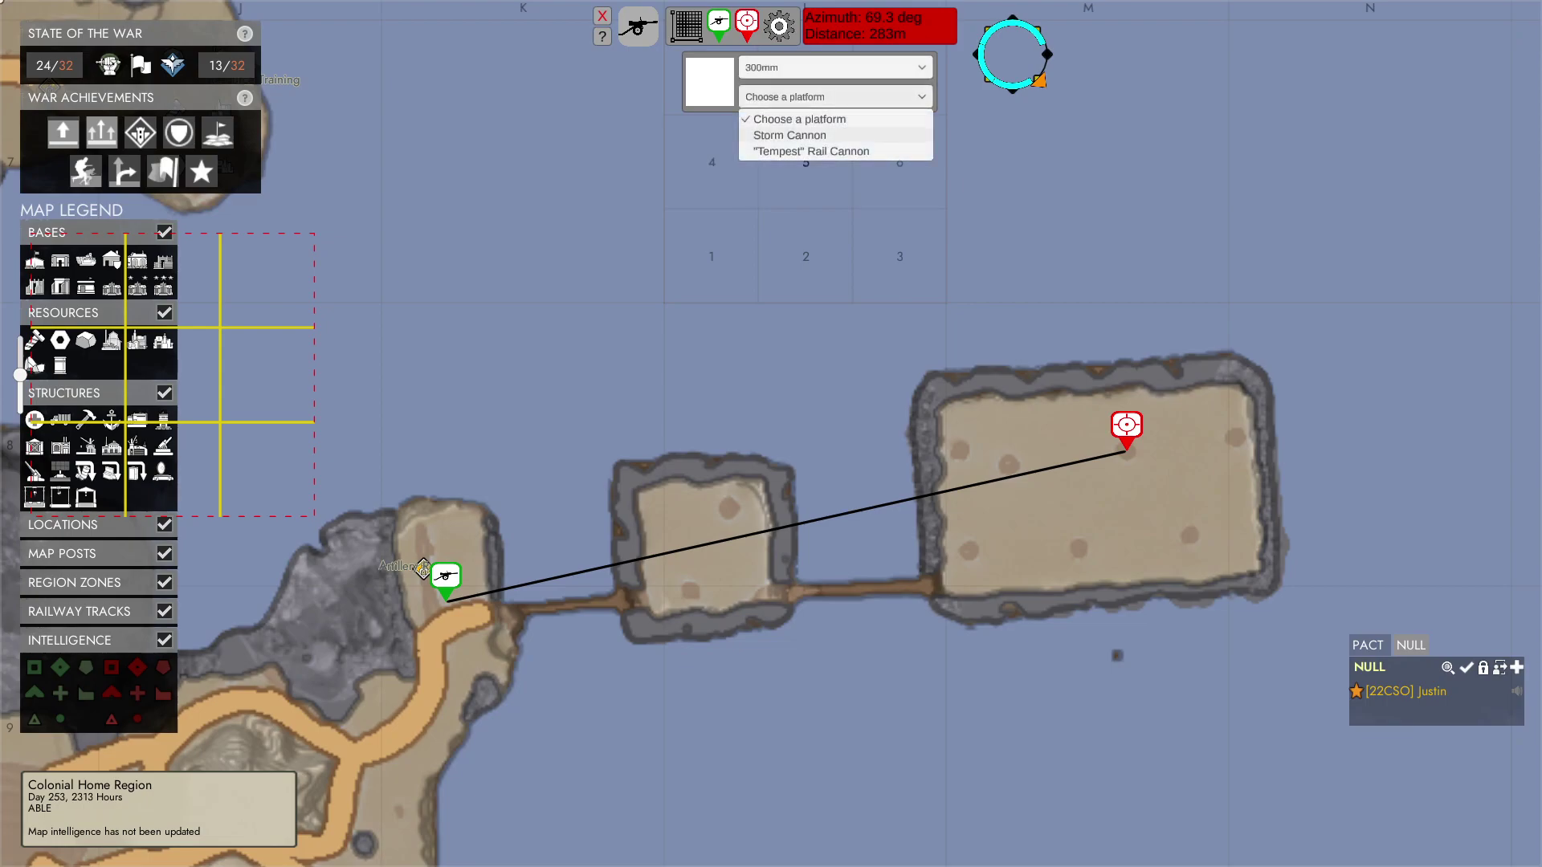
{"action": "left_click", "coordinate": [781, 147]}
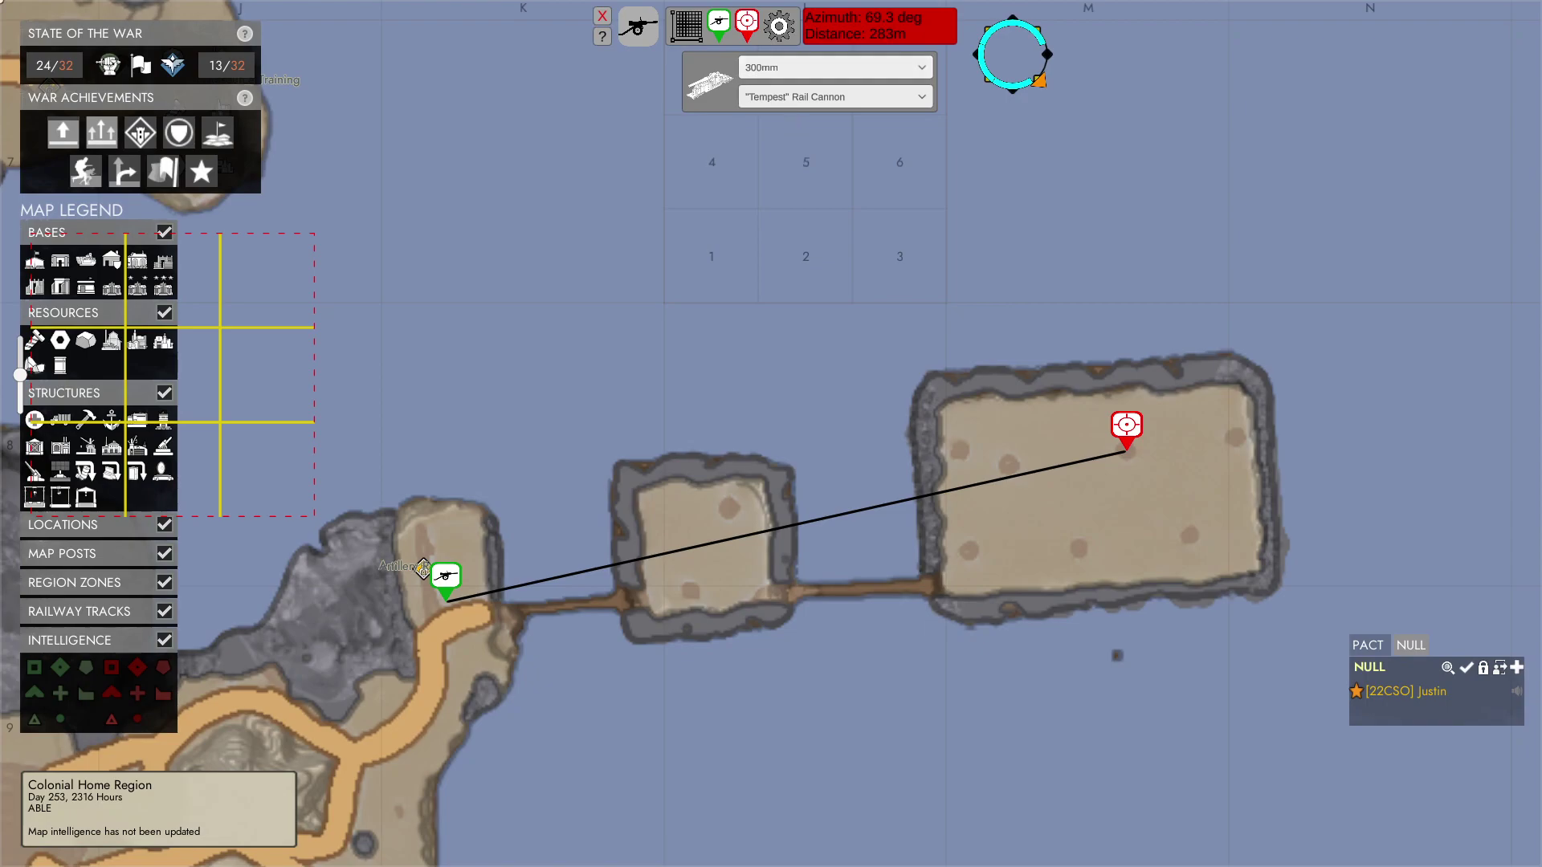
Step: Clear the artillery type, and select 120mm with the Colonial "Koronides" Field Gun again
{"action": "left_click", "coordinate": [835, 67]}
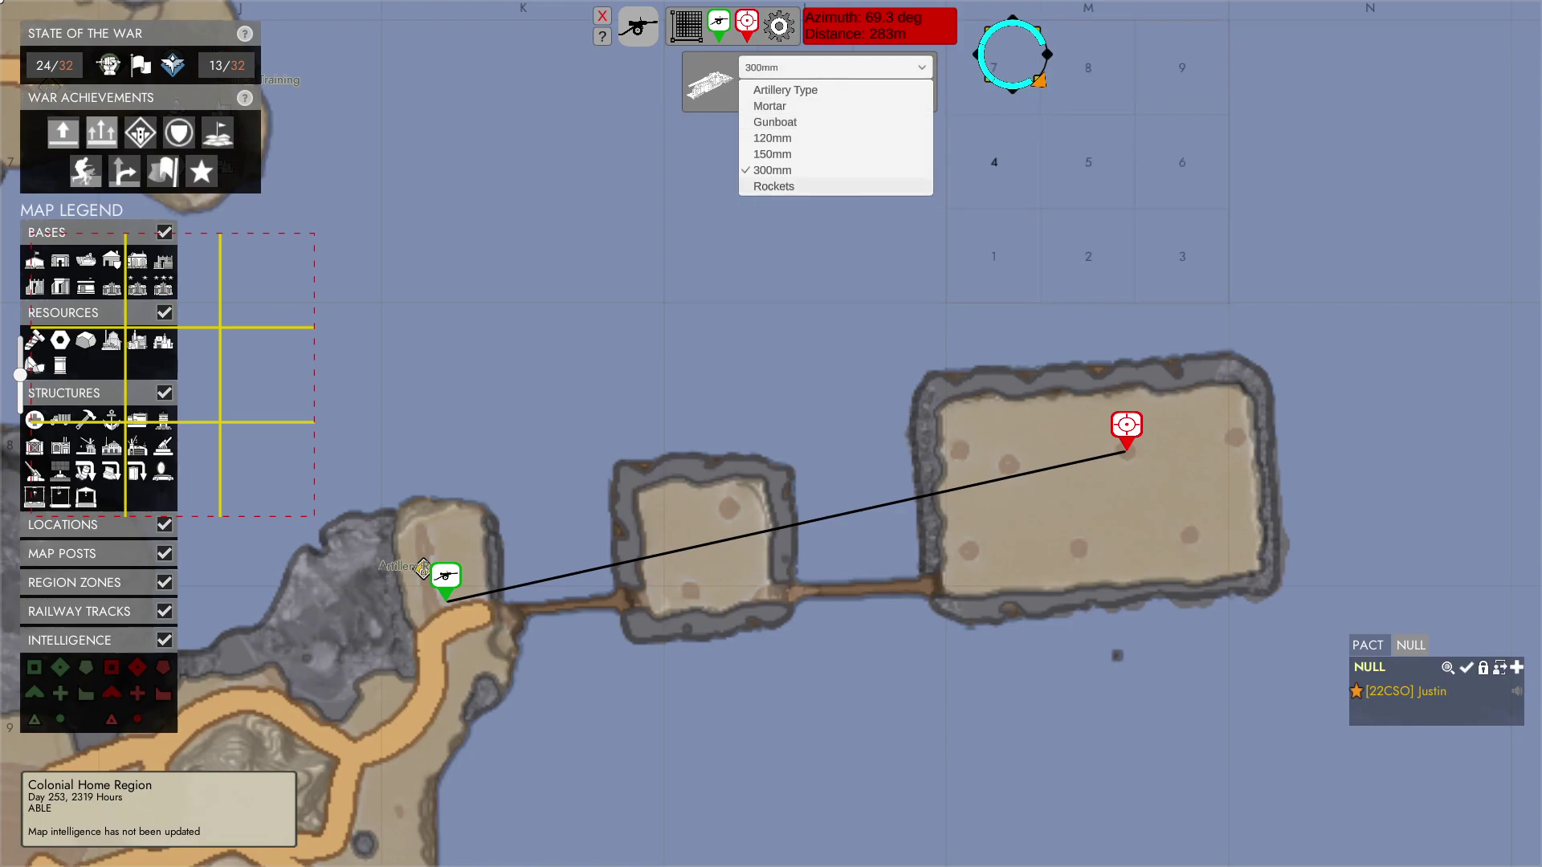
{"action": "left_click", "coordinate": [776, 90]}
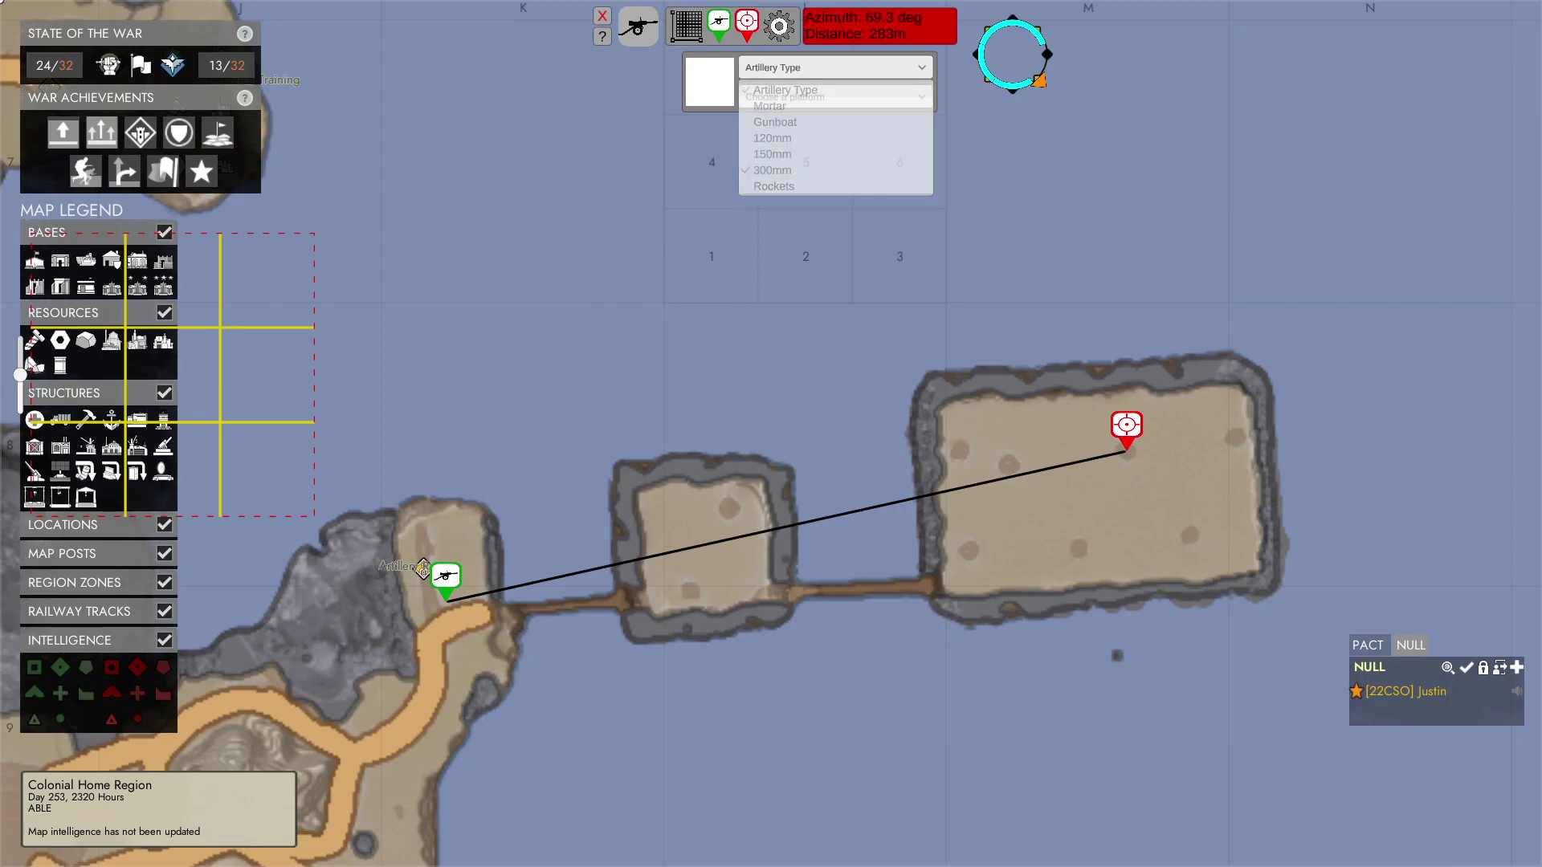
{"action": "left_click", "coordinate": [776, 68]}
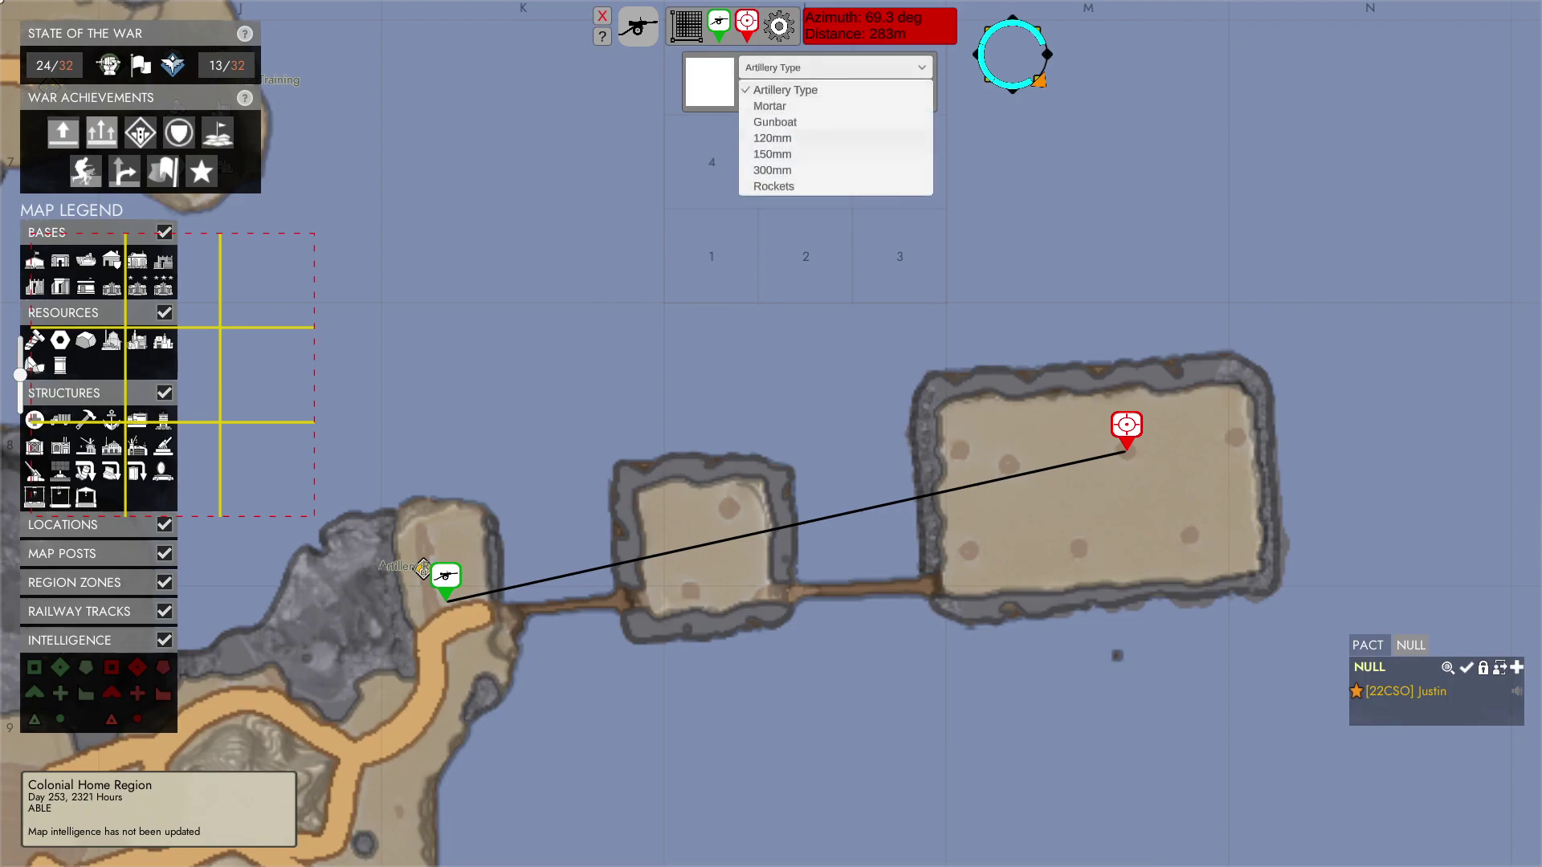
{"action": "left_click", "coordinate": [776, 121]}
{"action": "left_click", "coordinate": [776, 96]}
{"action": "left_click", "coordinate": [783, 135]}
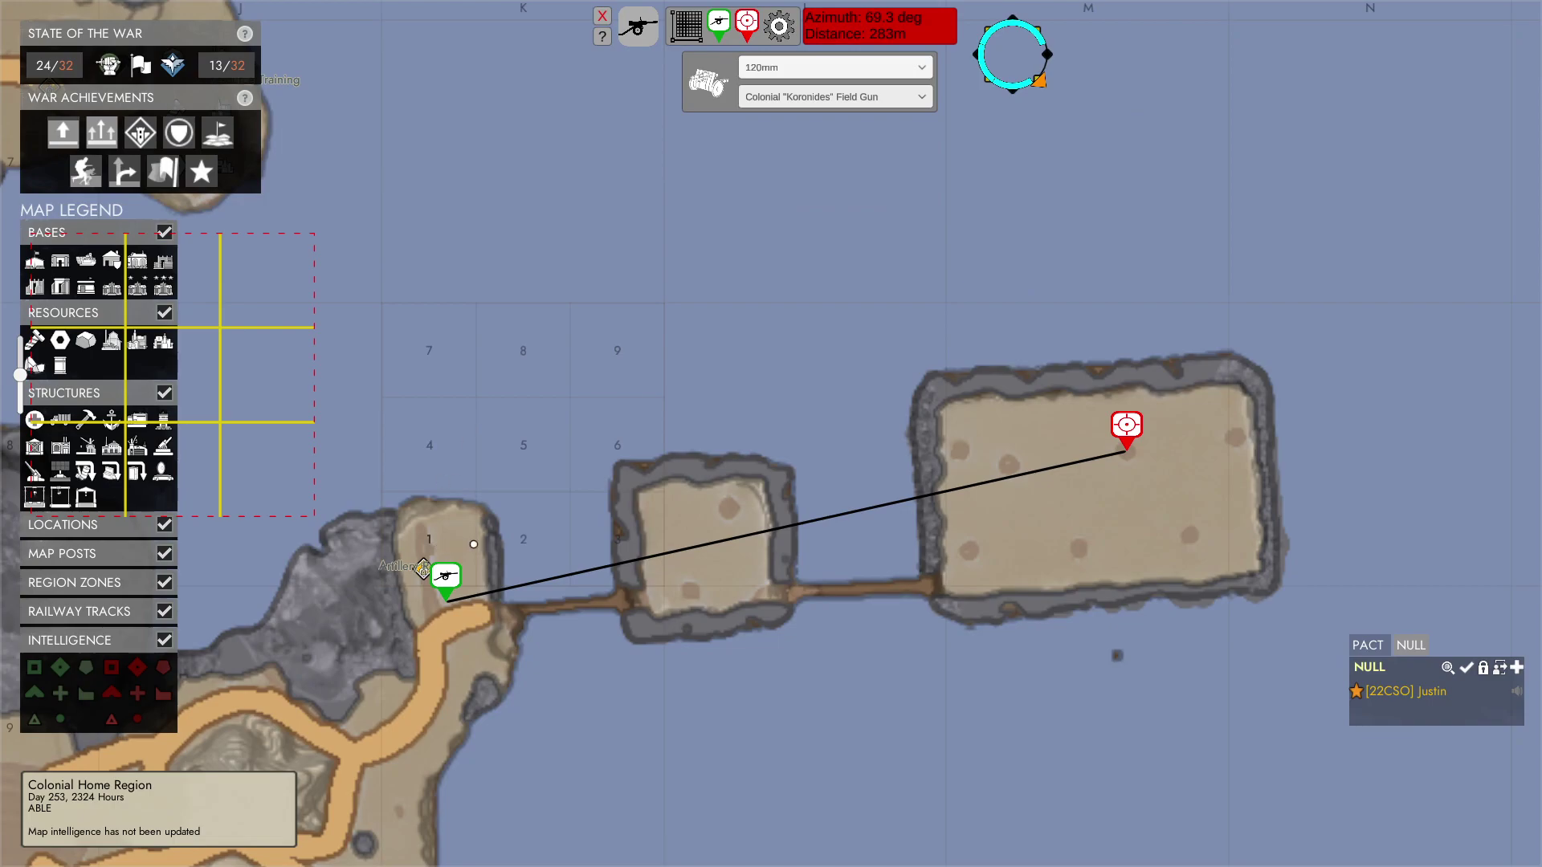
Step: Reset the artillery type to its unselected default, and move the target marker onto the large island's second northern crater
{"action": "left_click", "coordinate": [835, 68]}
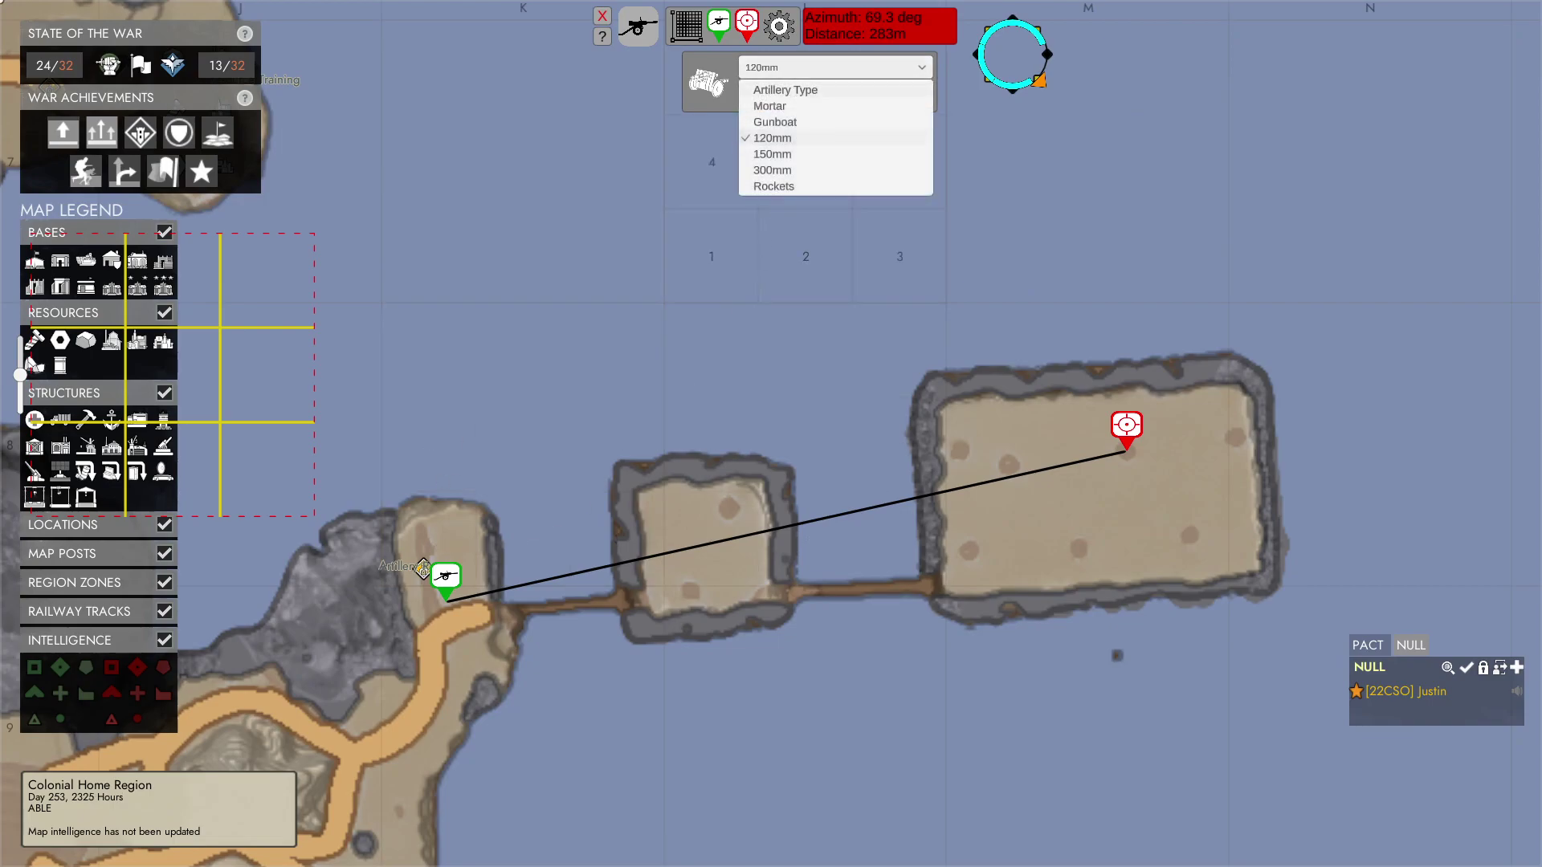
{"action": "left_click", "coordinate": [785, 90]}
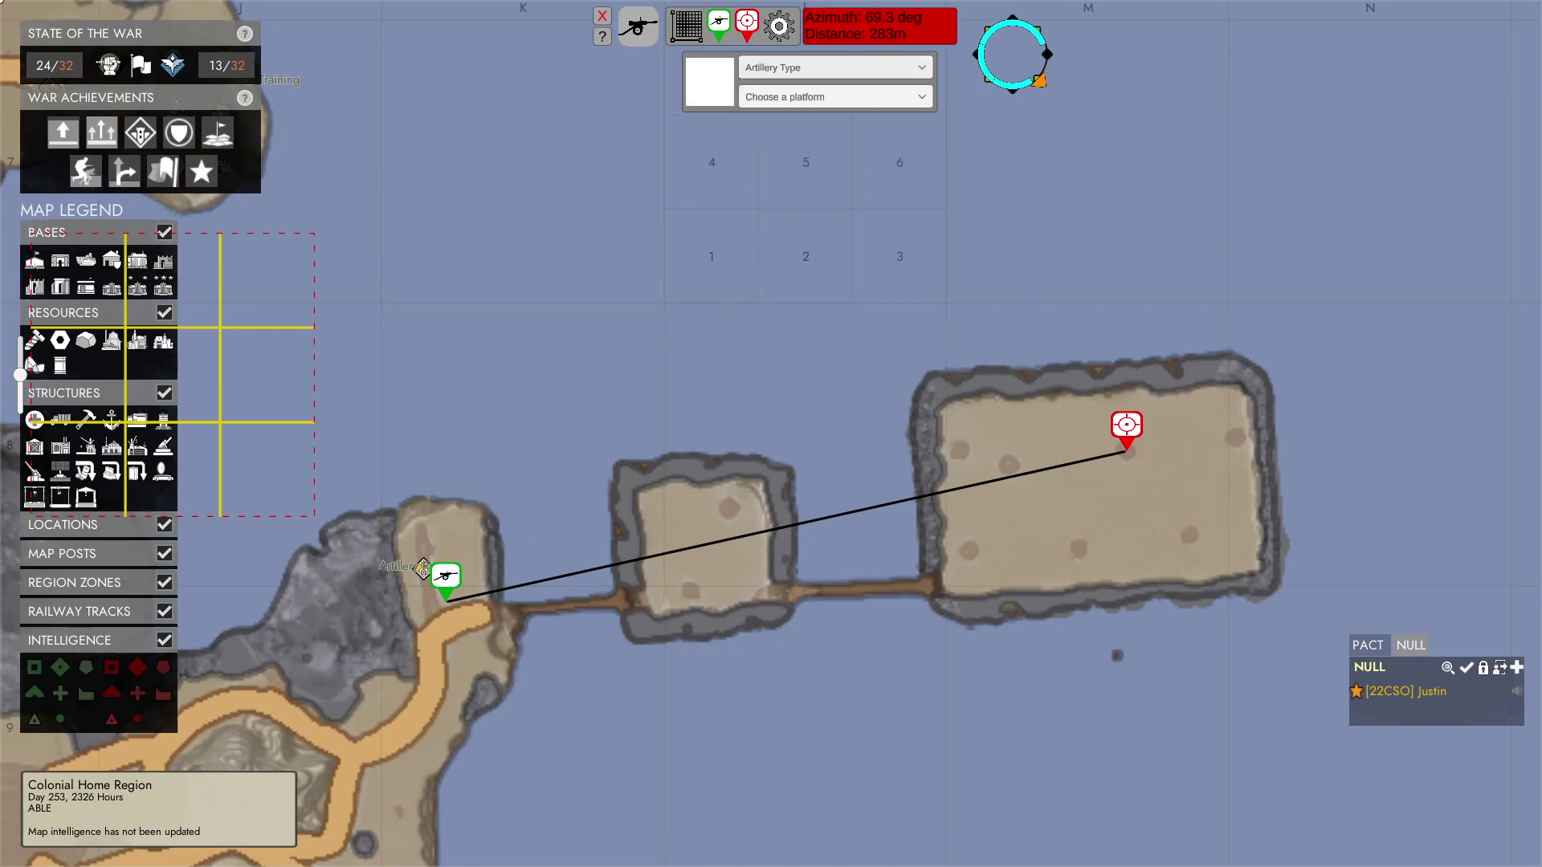
{"action": "left_click", "coordinate": [779, 27]}
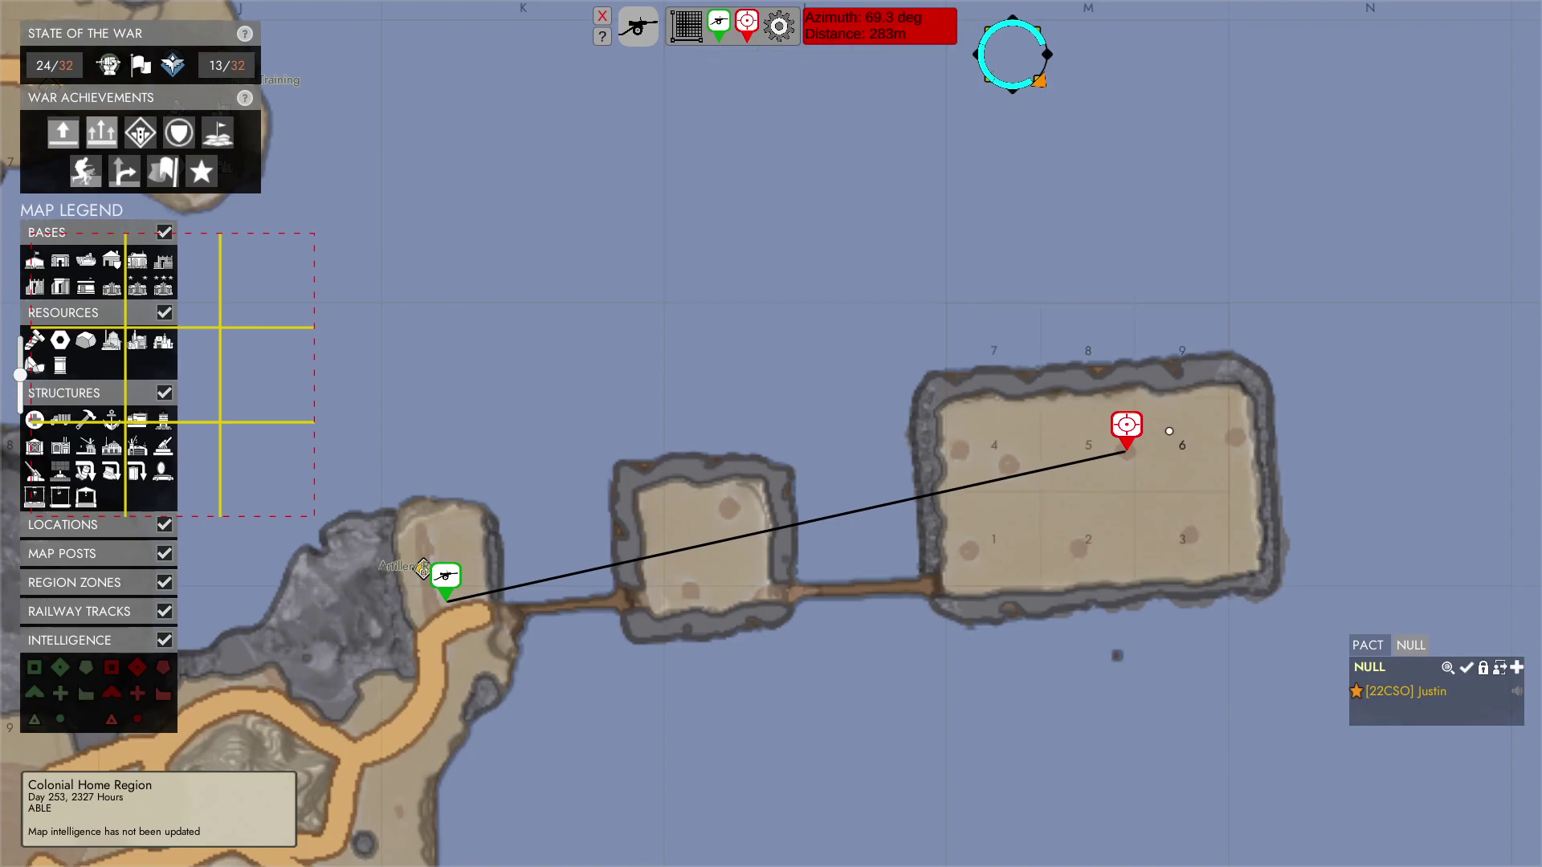
{"action": "mouse_move", "coordinate": [1127, 424]}
{"action": "left_mouse_down"}
{"action": "mouse_move", "coordinate": [1053, 354]}
{"action": "mouse_move", "coordinate": [1122, 419]}
{"action": "left_mouse_up"}
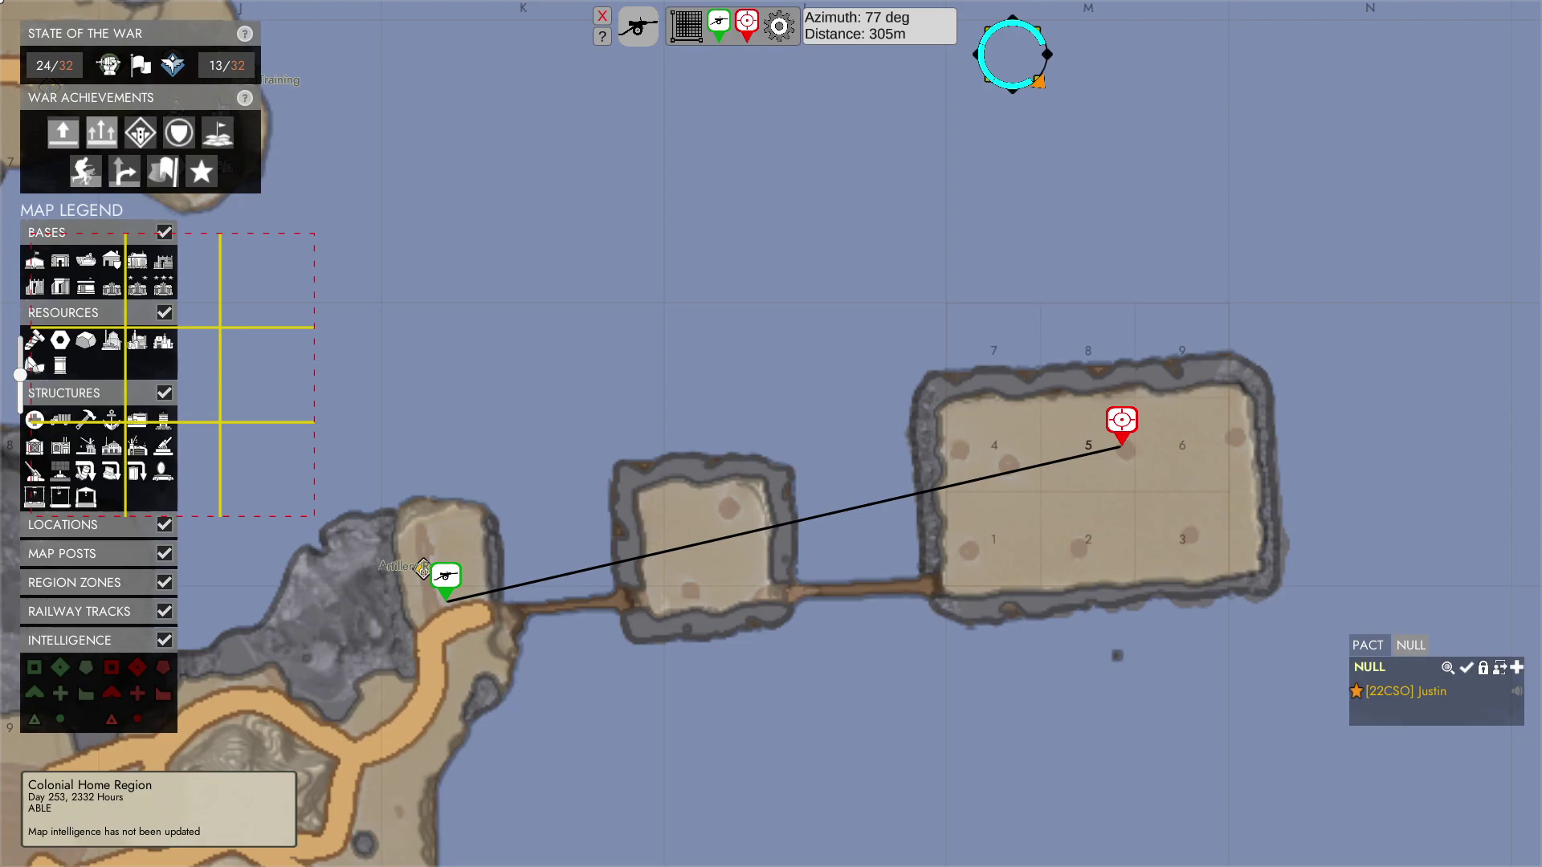
{"action": "left_click_drag", "start_coordinate": [1122, 421], "coordinate": [1009, 439]}
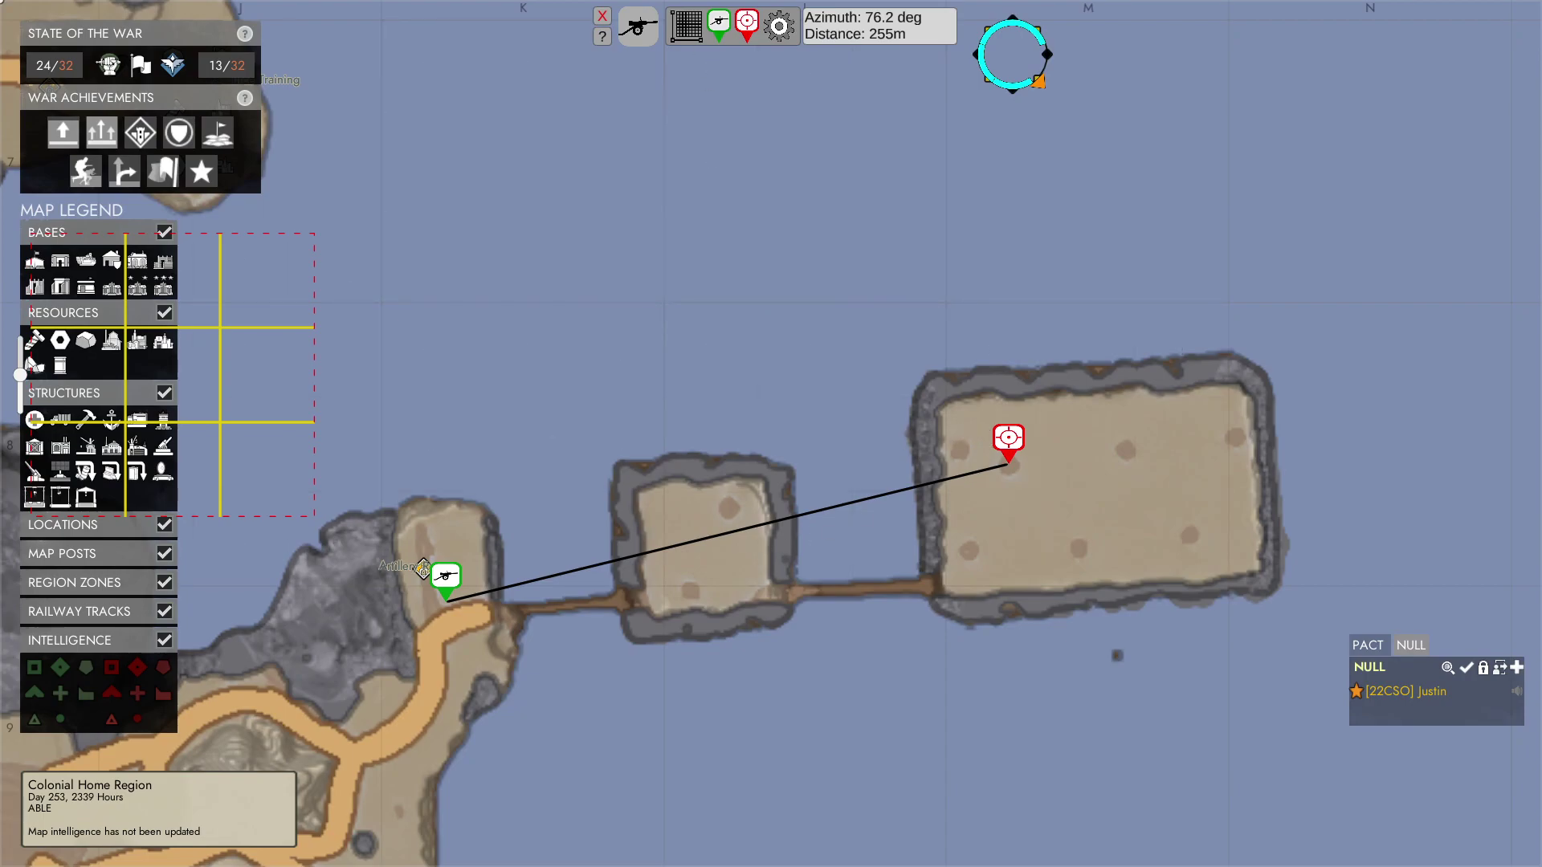
Step: Remove and re-add the gun and target markers, and place them about 23 m apart near the border of map squares M7 and N7
{"action": "left_click", "coordinate": [718, 23]}
{"action": "left_click", "coordinate": [747, 21]}
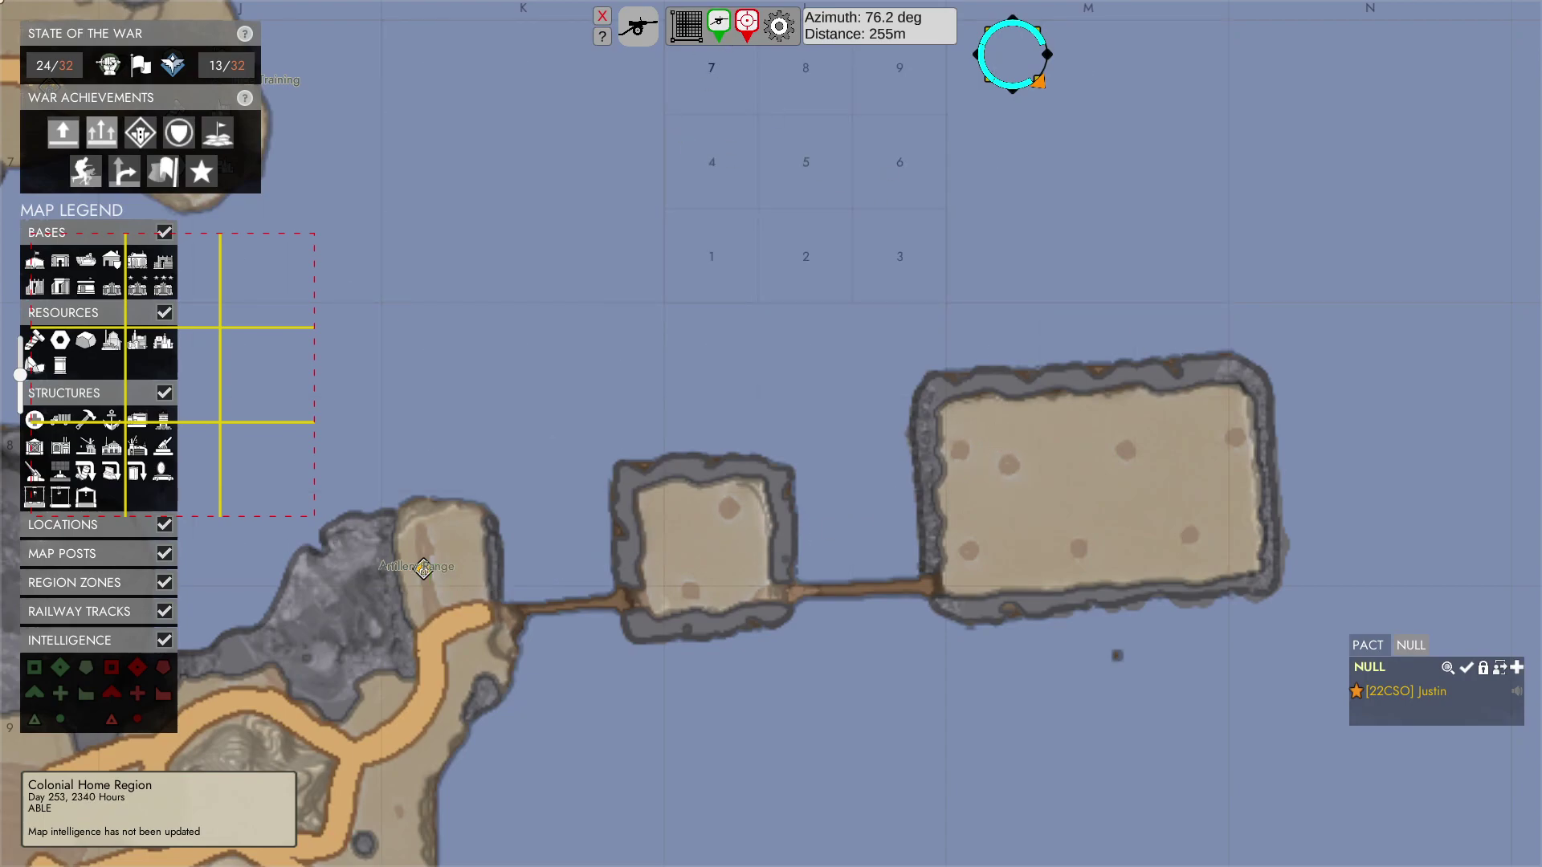
{"action": "left_click", "coordinate": [718, 23]}
{"action": "left_click", "coordinate": [747, 22]}
{"action": "left_click_drag", "start_coordinate": [771, 408], "coordinate": [1247, 22]}
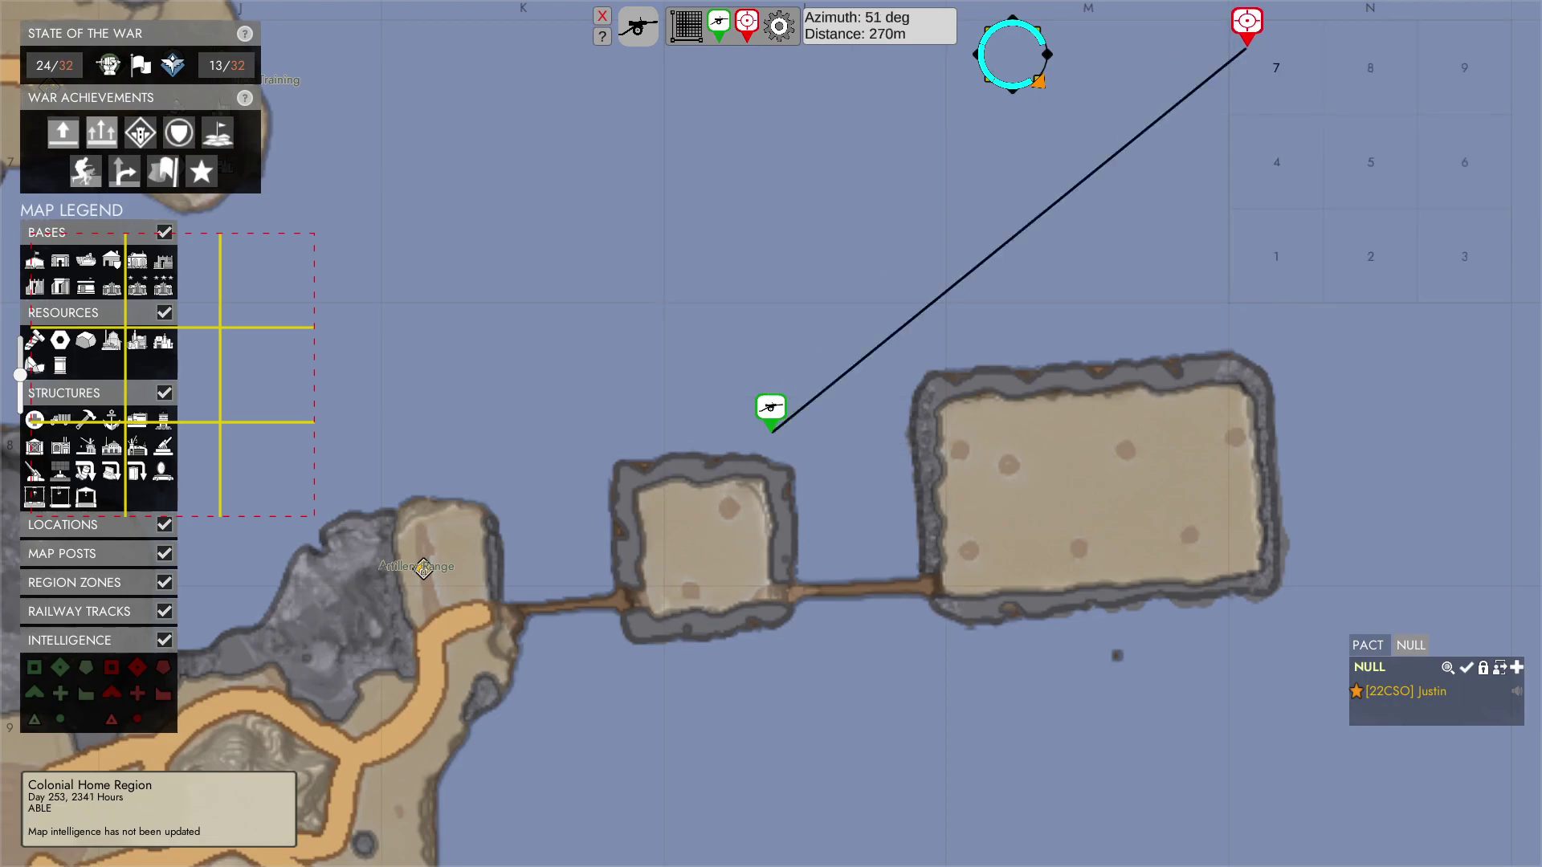
{"action": "mouse_move", "coordinate": [771, 408]}
{"action": "left_mouse_down"}
{"action": "mouse_move", "coordinate": [881, 332]}
{"action": "mouse_move", "coordinate": [1195, 26]}
{"action": "left_mouse_up"}
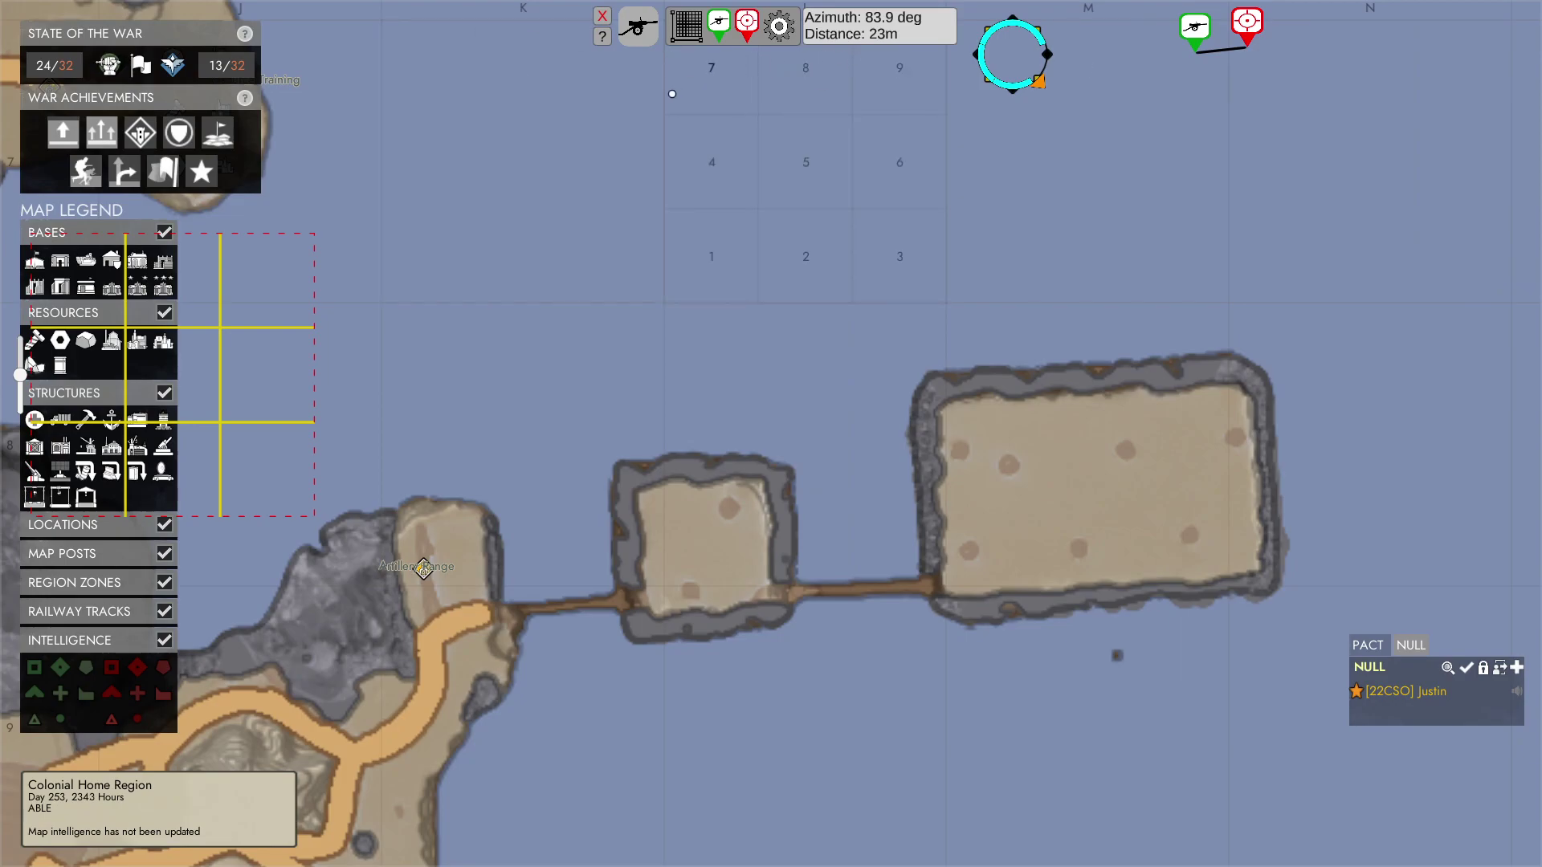
Step: Reset the overlay by collapsing and expanding it, and align the scale grid with map square K8
{"action": "left_click", "coordinate": [639, 27]}
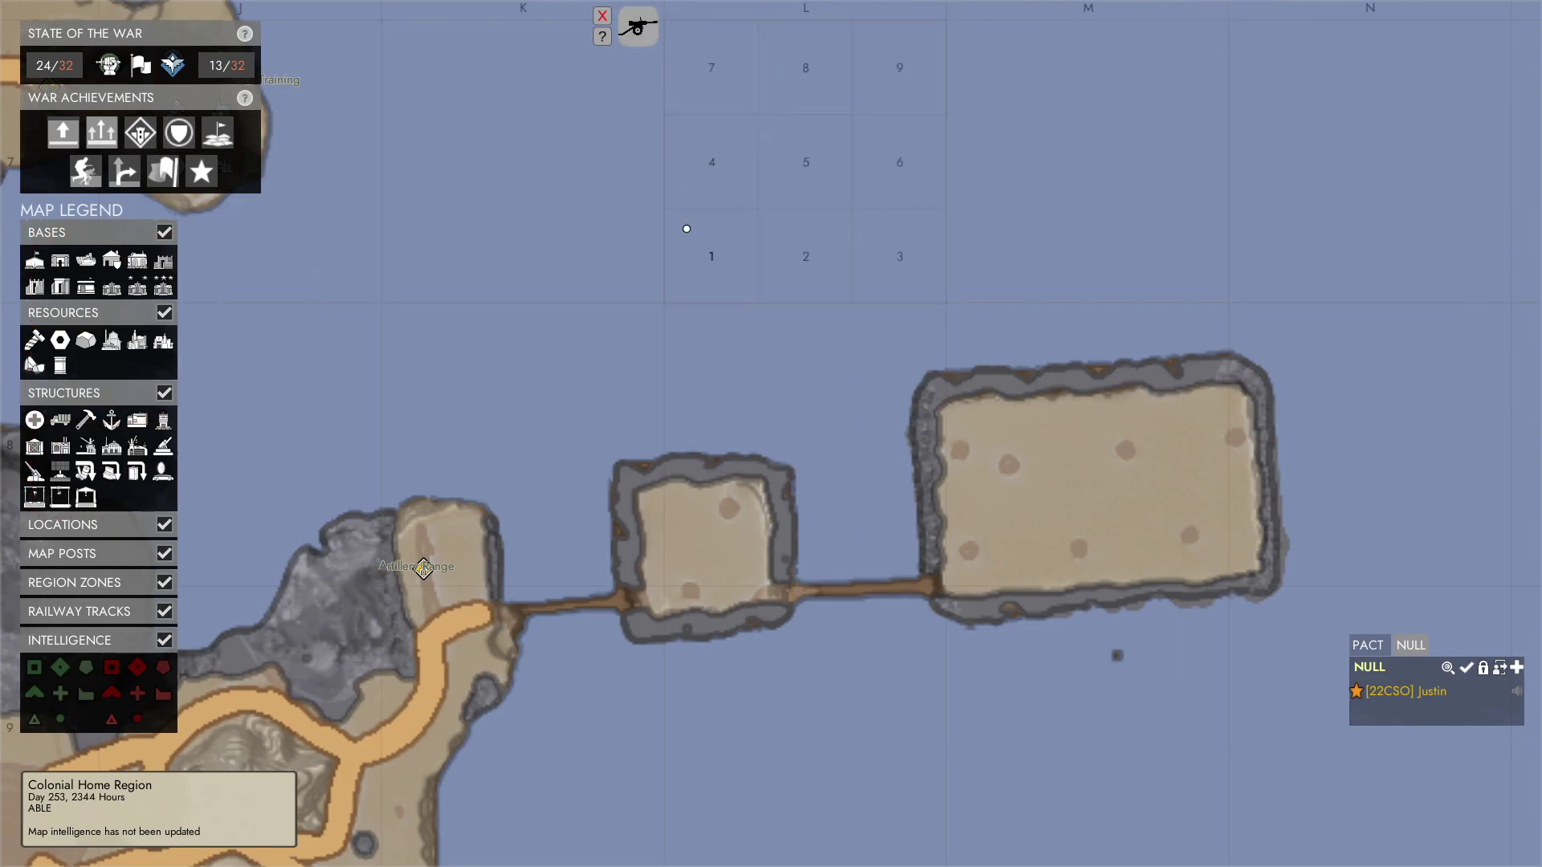
{"action": "left_click", "coordinate": [638, 27]}
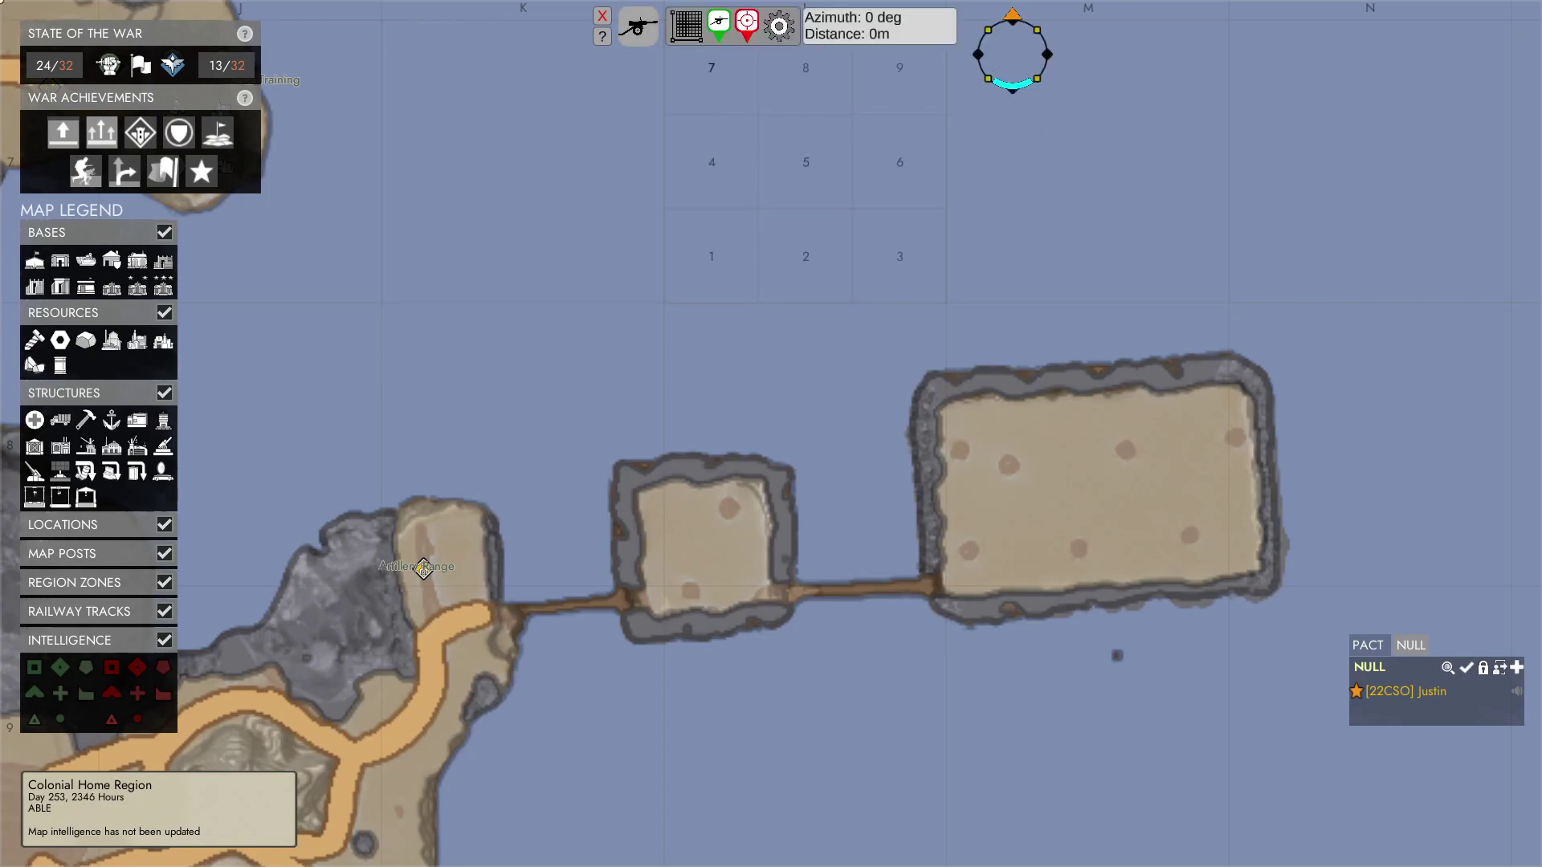
{"action": "left_click", "coordinate": [687, 26]}
{"action": "left_click_drag", "start_coordinate": [900, 281], "coordinate": [437, 464]}
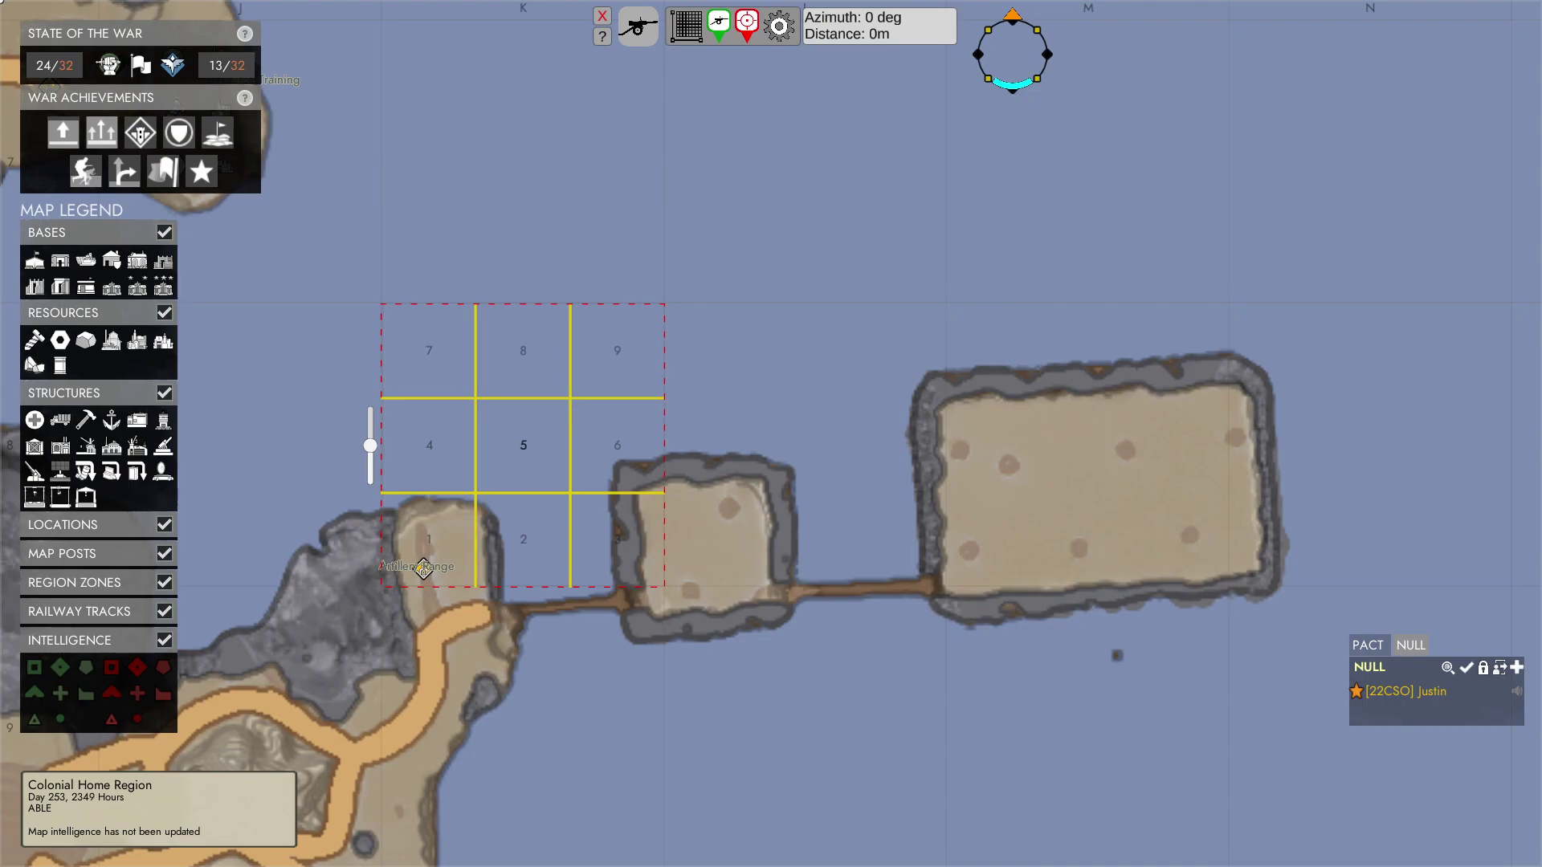
Step: Add the gun and target markers, and move the target about 69 m northeast of the gun
{"action": "left_click", "coordinate": [719, 25]}
{"action": "left_click", "coordinate": [747, 26]}
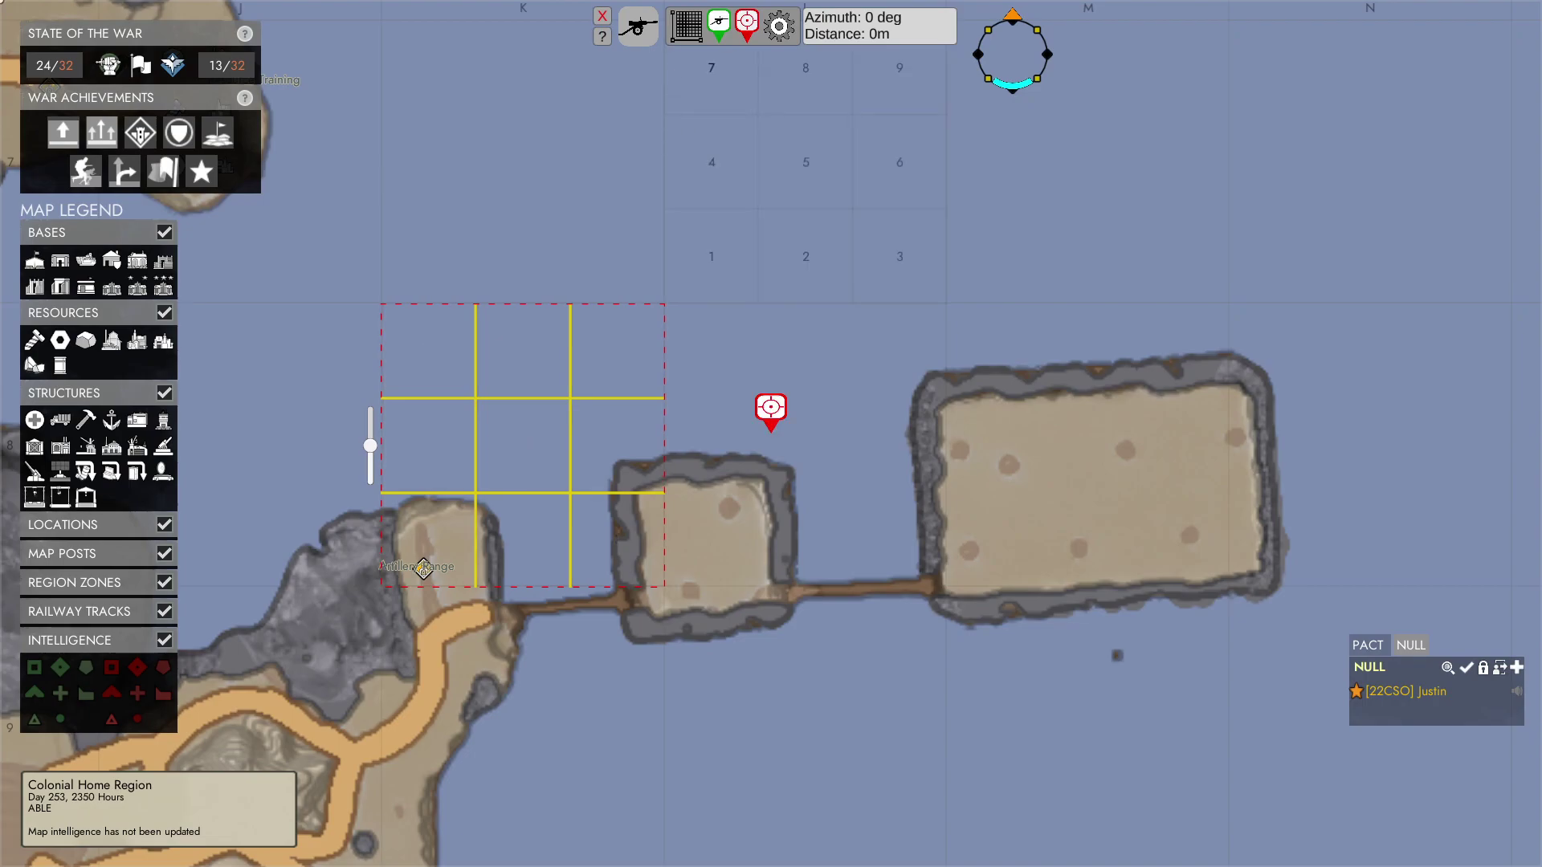
{"action": "left_click_drag", "start_coordinate": [772, 408], "coordinate": [873, 287]}
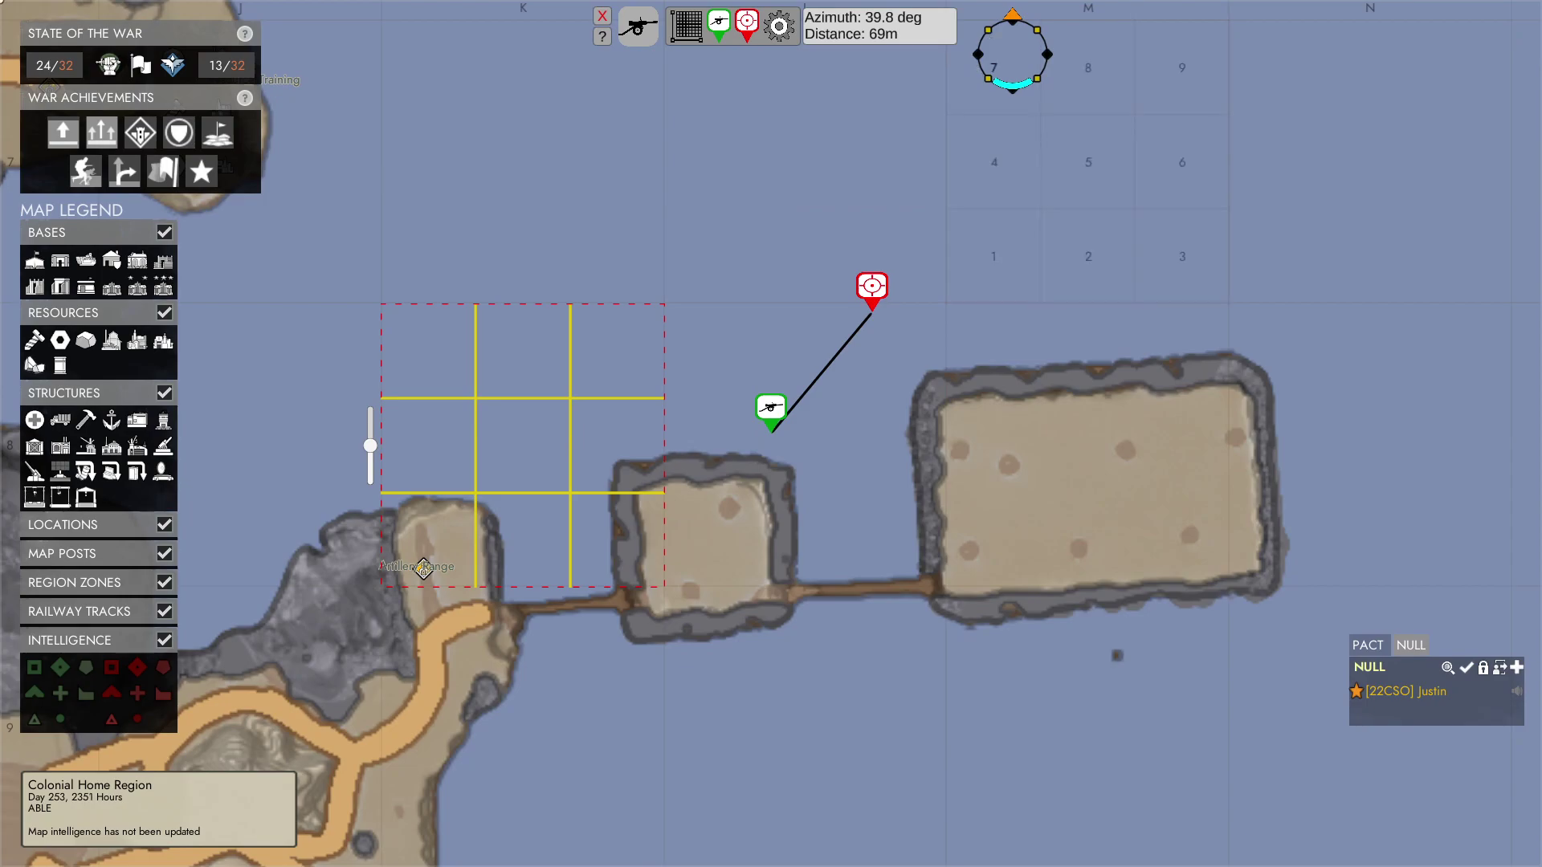
Step: Reset the overlay again, place the scale grid partly over map square K8, and collapse the overlay
{"action": "left_click", "coordinate": [638, 28]}
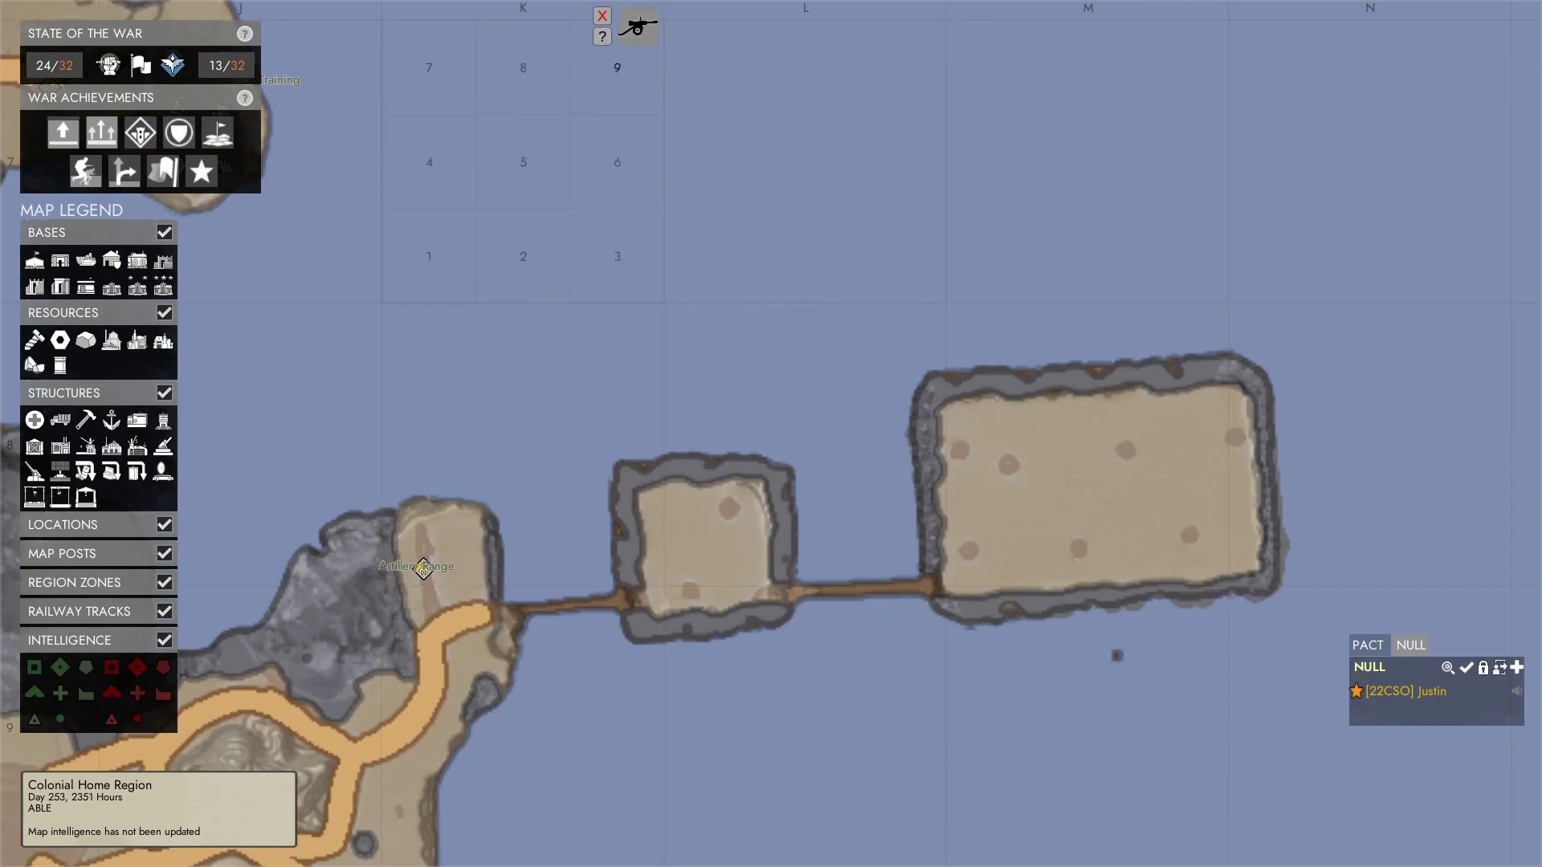
{"action": "left_click", "coordinate": [638, 27]}
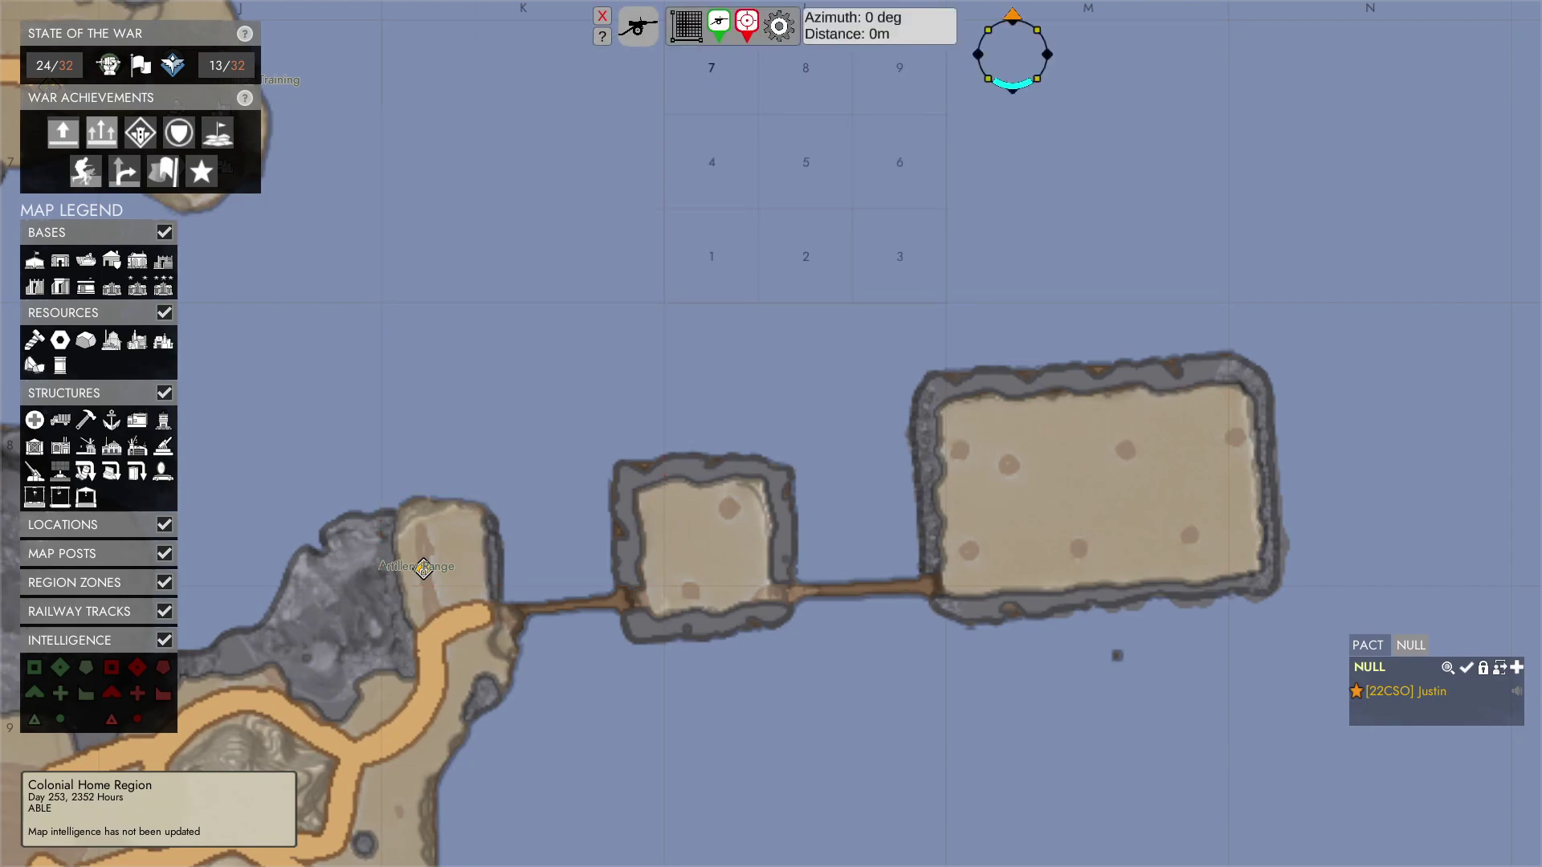
{"action": "left_click", "coordinate": [687, 25]}
{"action": "left_click", "coordinate": [631, 320]}
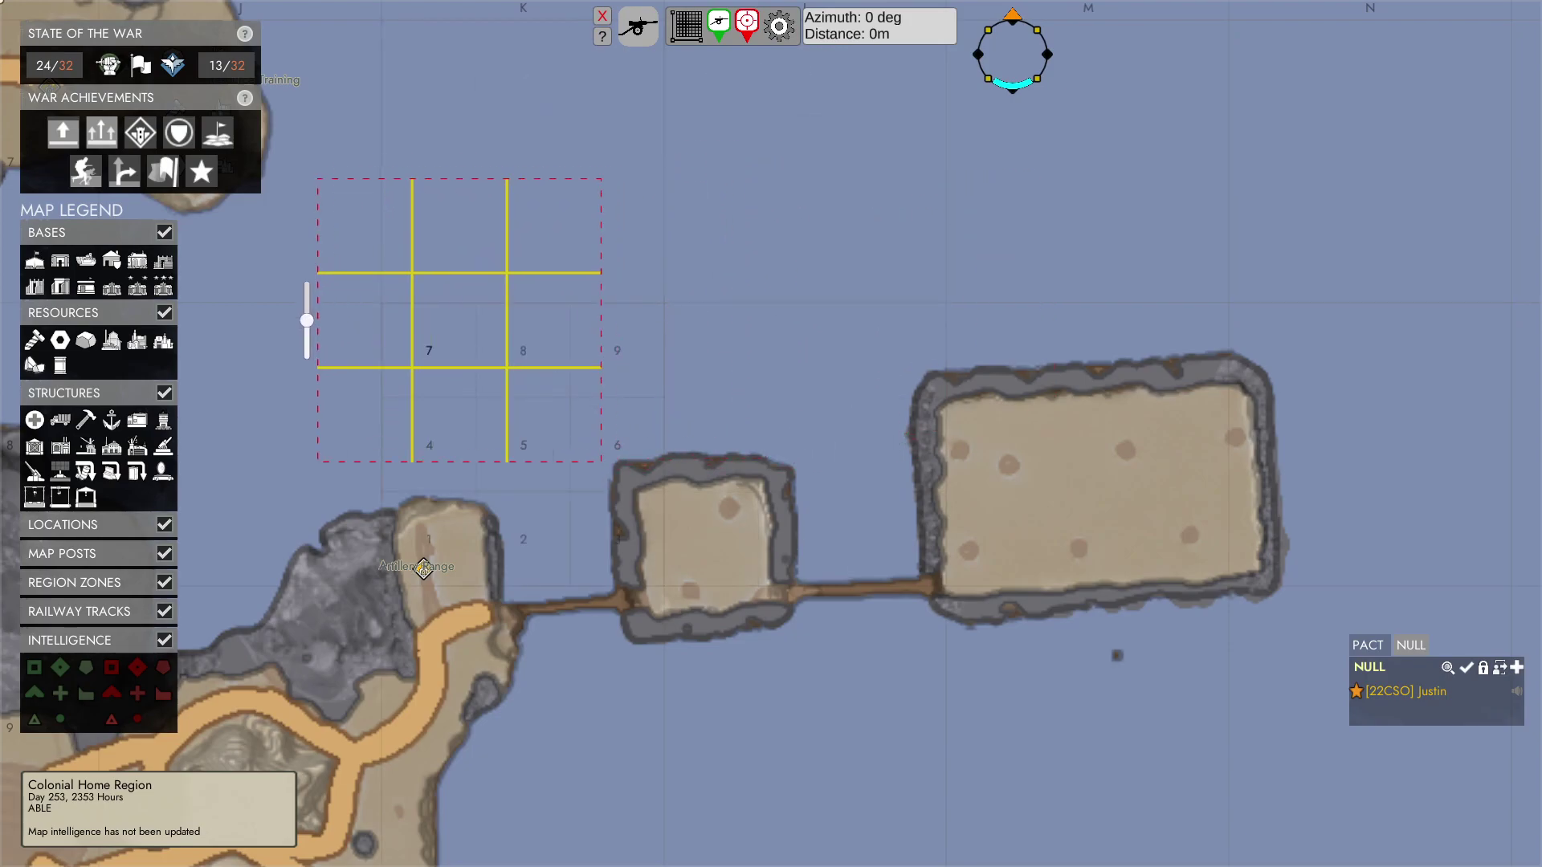
{"action": "left_click", "coordinate": [638, 26]}
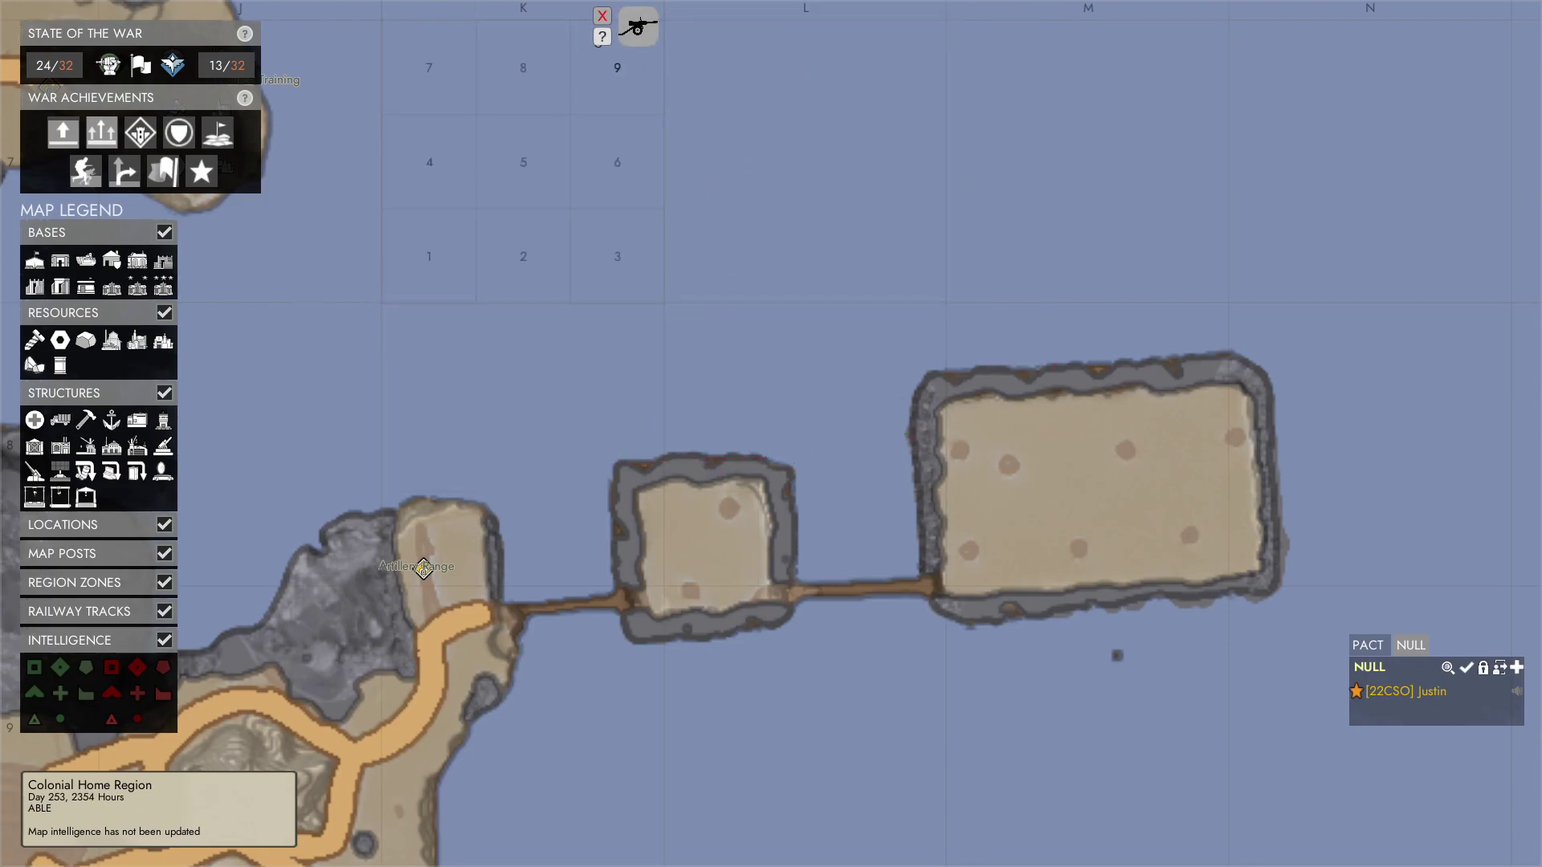
Step: Read the artillery overlay's usage instructions and close them
{"action": "left_click", "coordinate": [602, 36]}
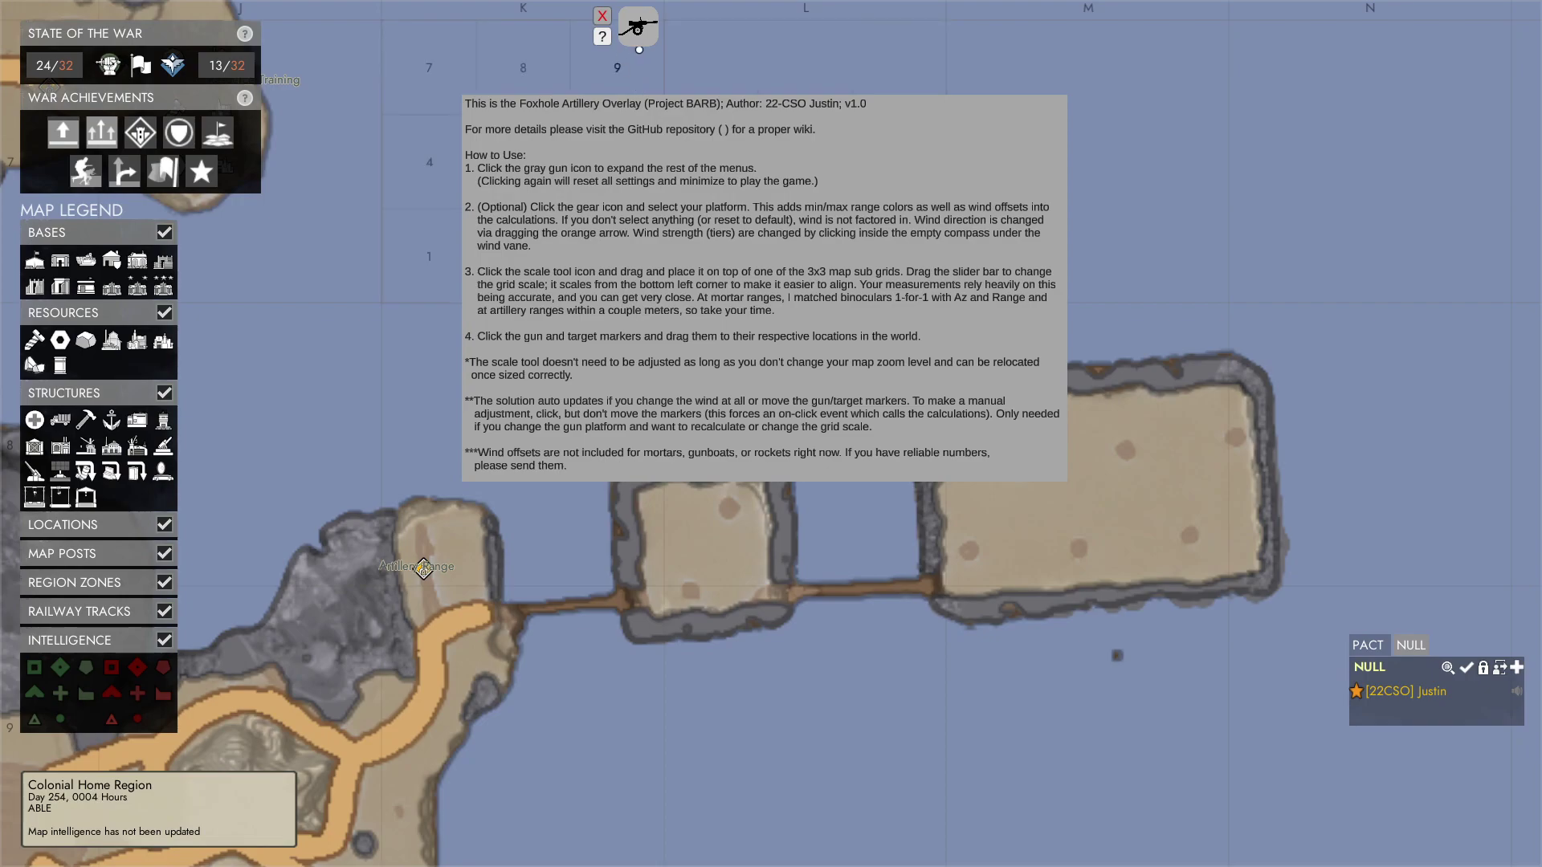
{"action": "left_click", "coordinate": [603, 36]}
Step: Expand the overlay, briefly show its artillery platform settings, and exit the overlay
{"action": "left_click", "coordinate": [639, 27]}
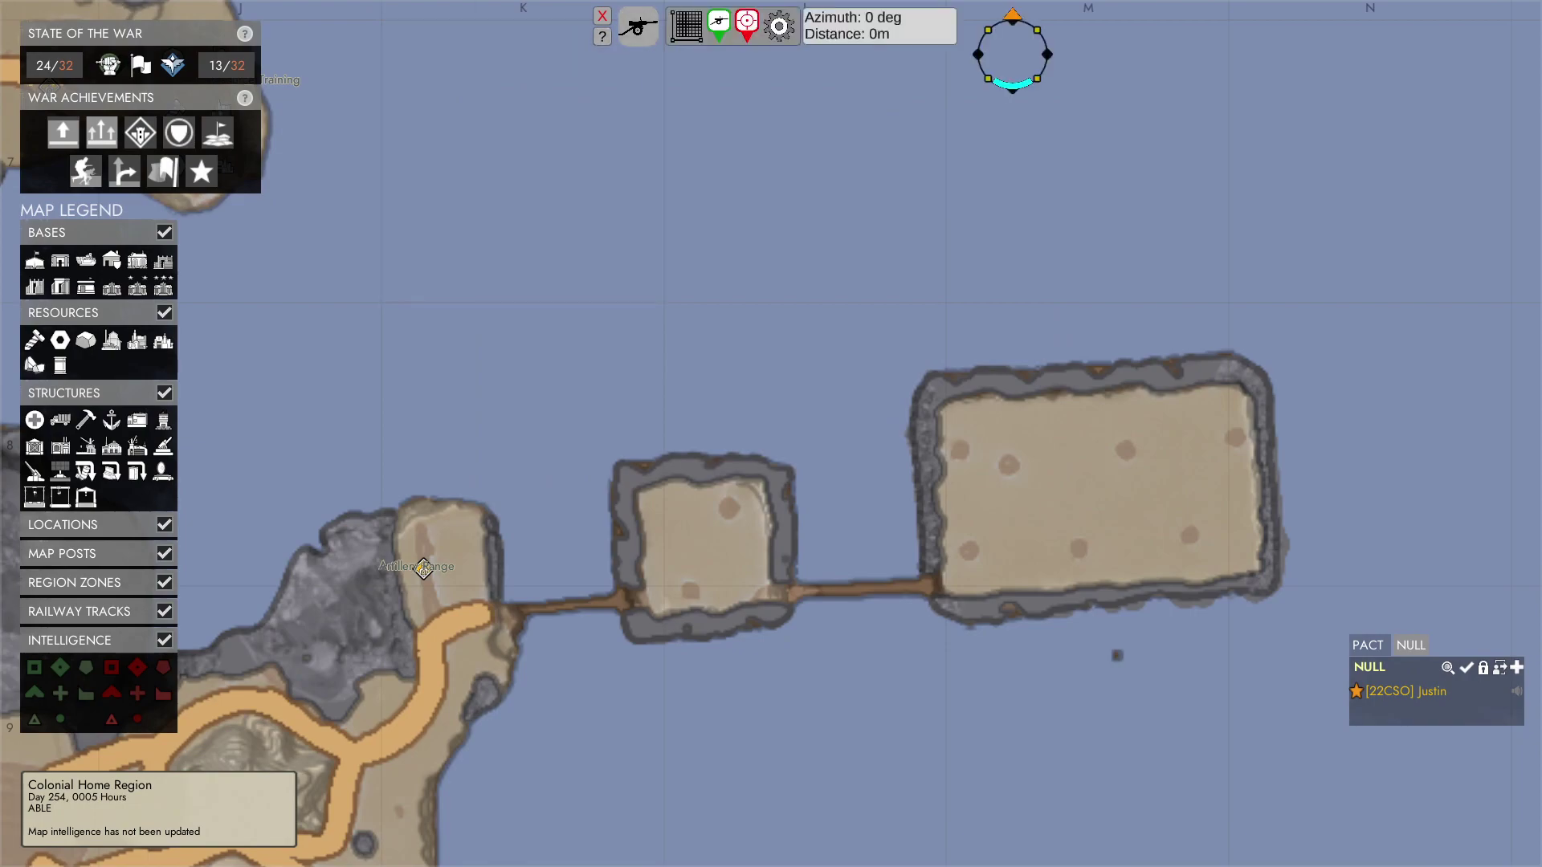
{"action": "left_click", "coordinate": [779, 26]}
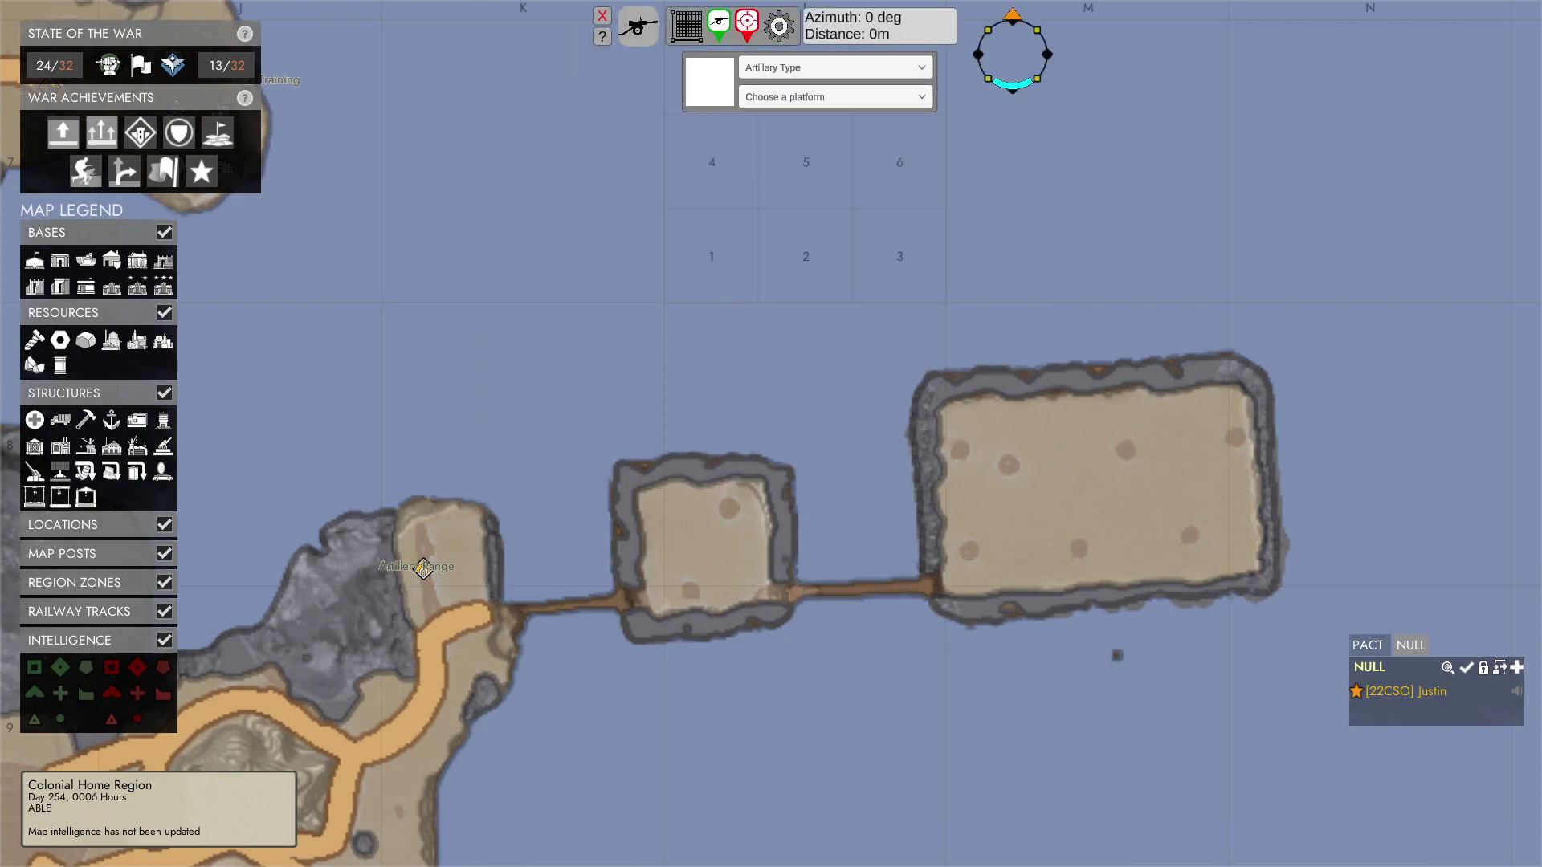
{"action": "left_click", "coordinate": [779, 27]}
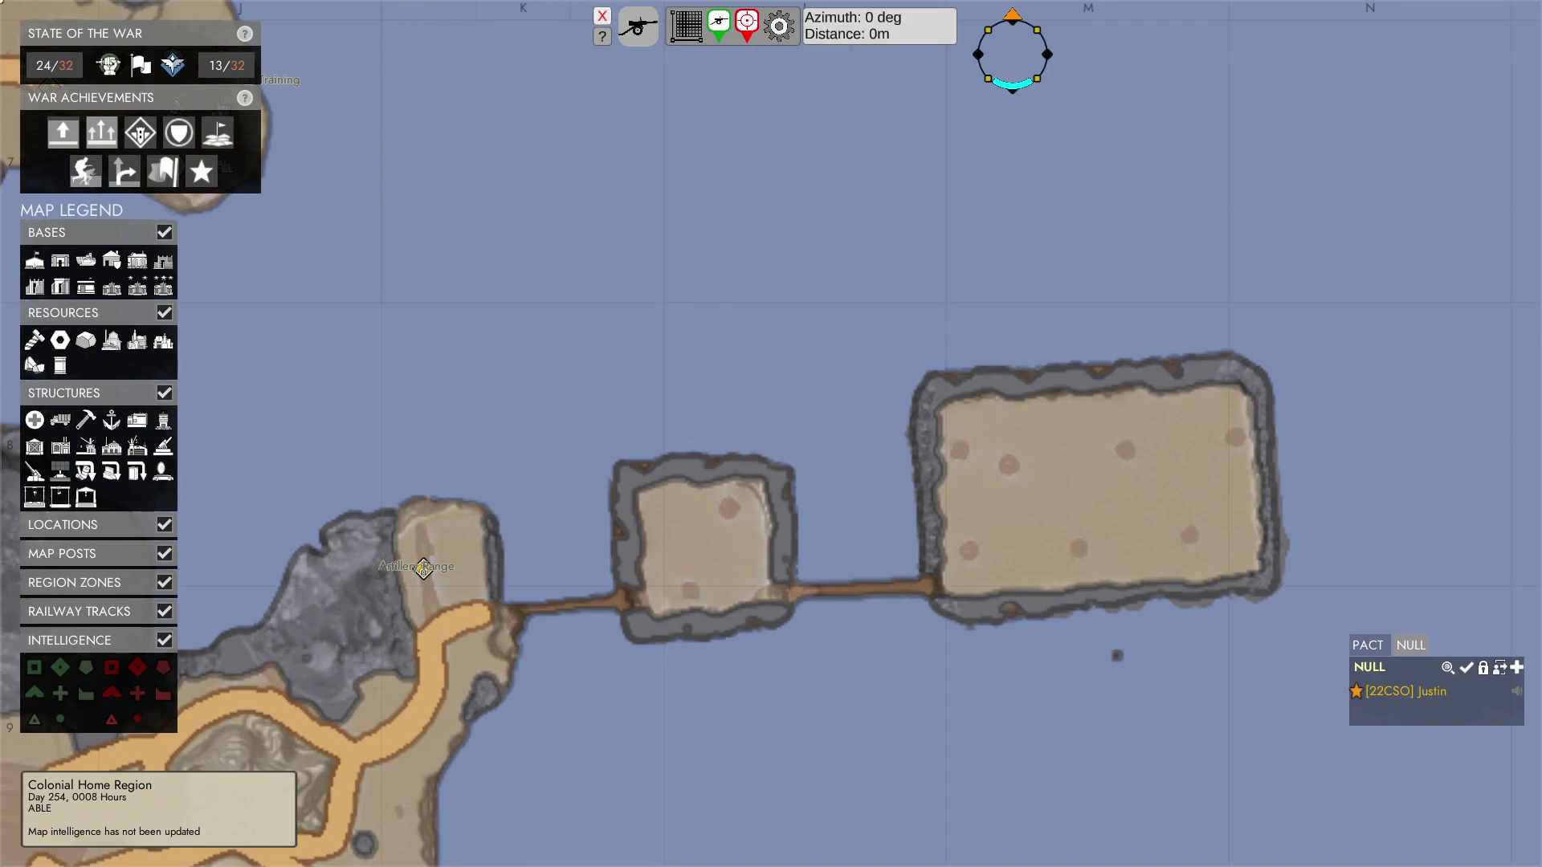
{"action": "left_click", "coordinate": [602, 16]}
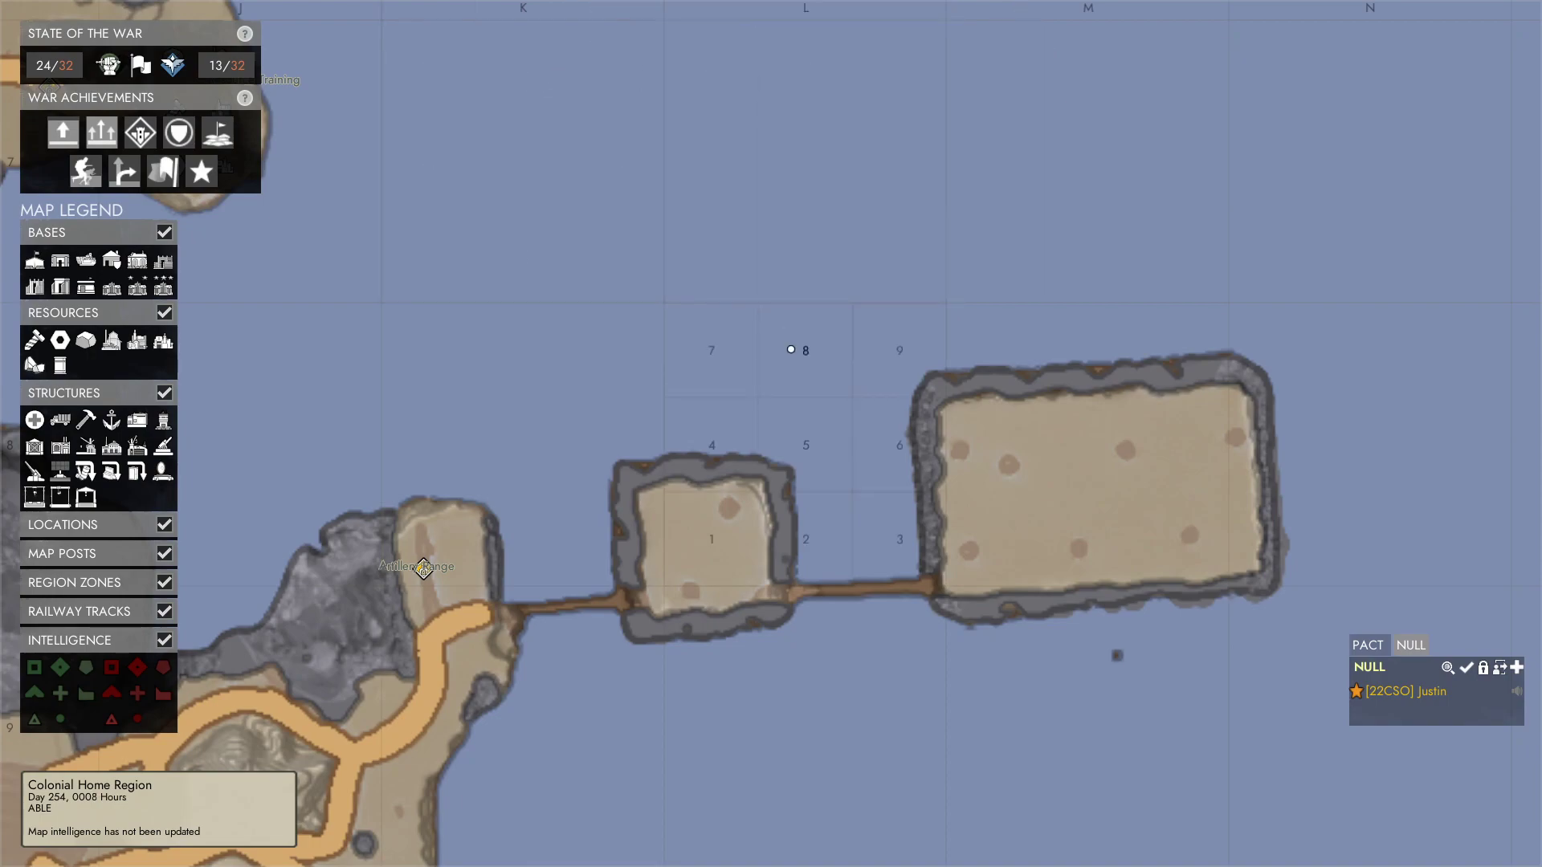